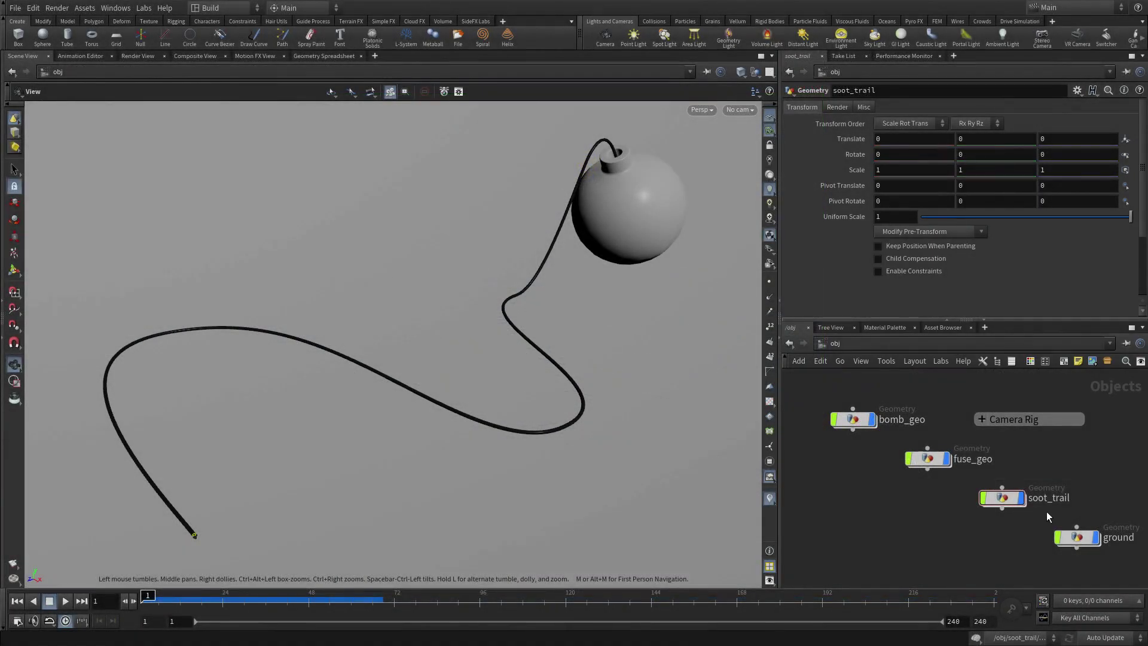
Step: Turn on ground's display flag and stack fuse_geo, soot_trail and ground neatly under bomb_geo
{"action": "left_click", "coordinate": [1094, 537]}
{"action": "mouse_move", "coordinate": [927, 465]}
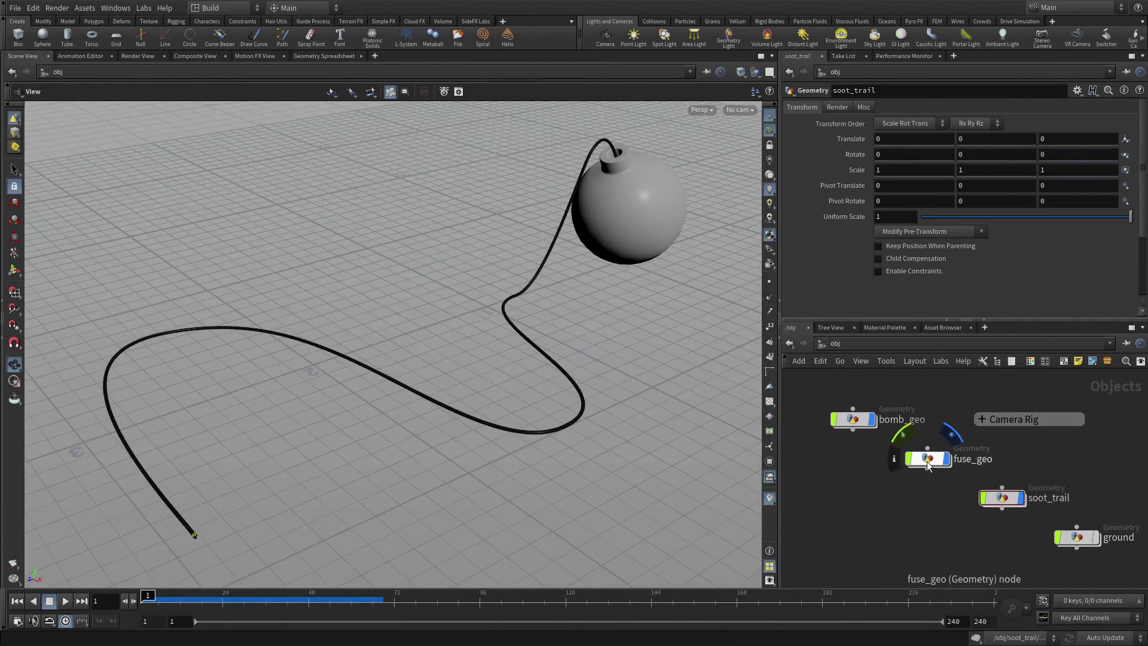
{"action": "left_click_drag", "start_coordinate": [927, 465], "coordinate": [853, 475]}
{"action": "left_click_drag", "start_coordinate": [1014, 505], "coordinate": [865, 523]}
{"action": "left_click_drag", "start_coordinate": [1076, 540], "coordinate": [1021, 495]}
{"action": "scroll", "coordinate": [923, 518], "scroll_direction": "down", "scroll_amount": 2}
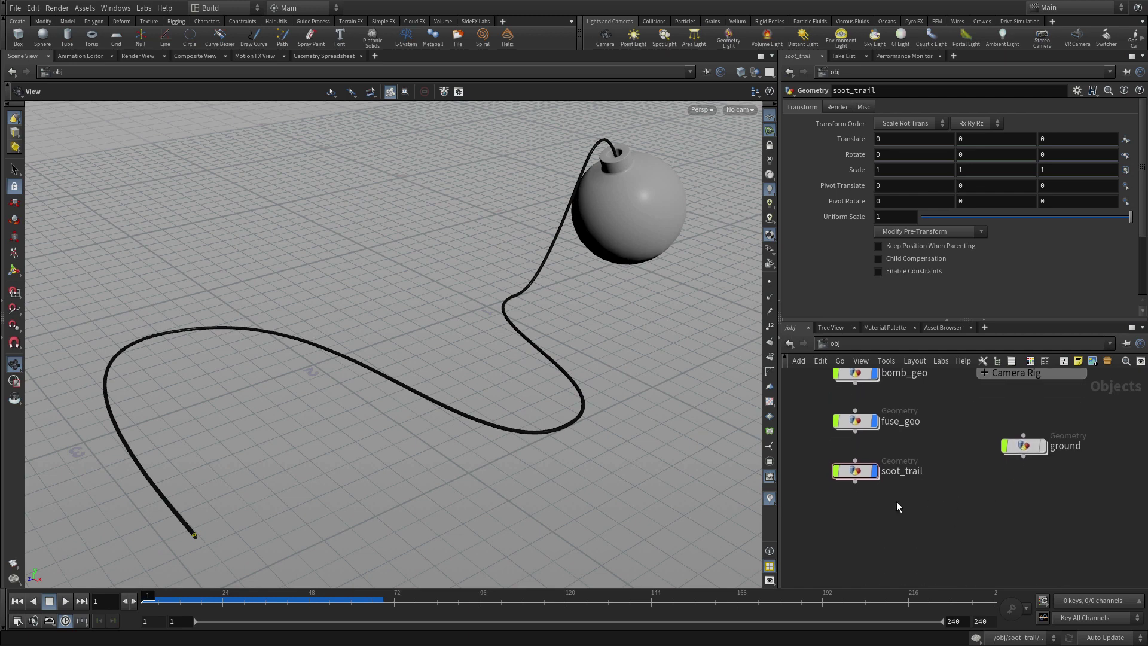
Step: Duplicate soot_trail below itself and rename the copy sparks
{"action": "left_click", "coordinate": [852, 473]}
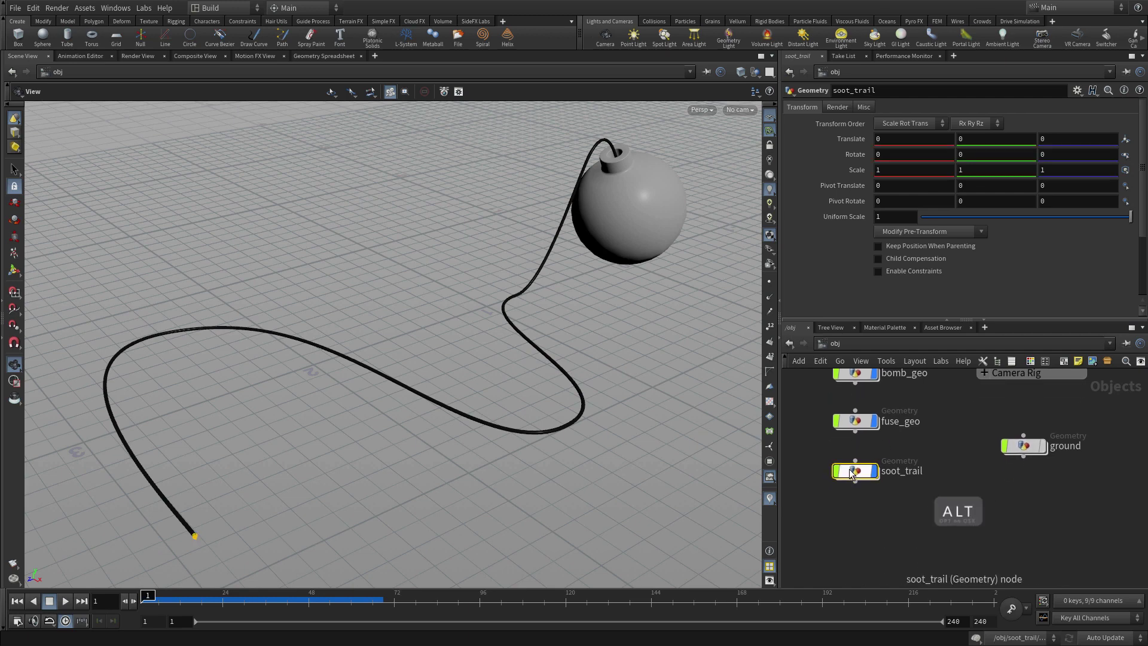
{"action": "left_click_drag", "start_coordinate": [852, 473], "coordinate": [849, 527], "text": "alt"}
{"action": "double_click", "coordinate": [900, 530]}
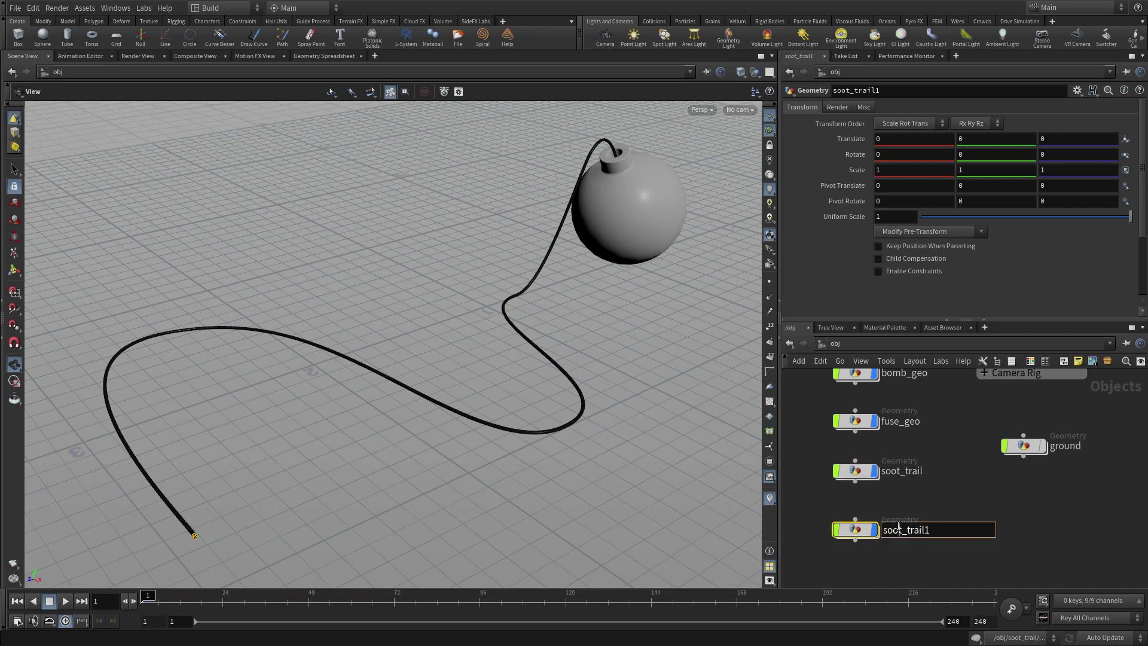
{"action": "type", "text": "sparks"}
{"action": "key", "text": "Return"}
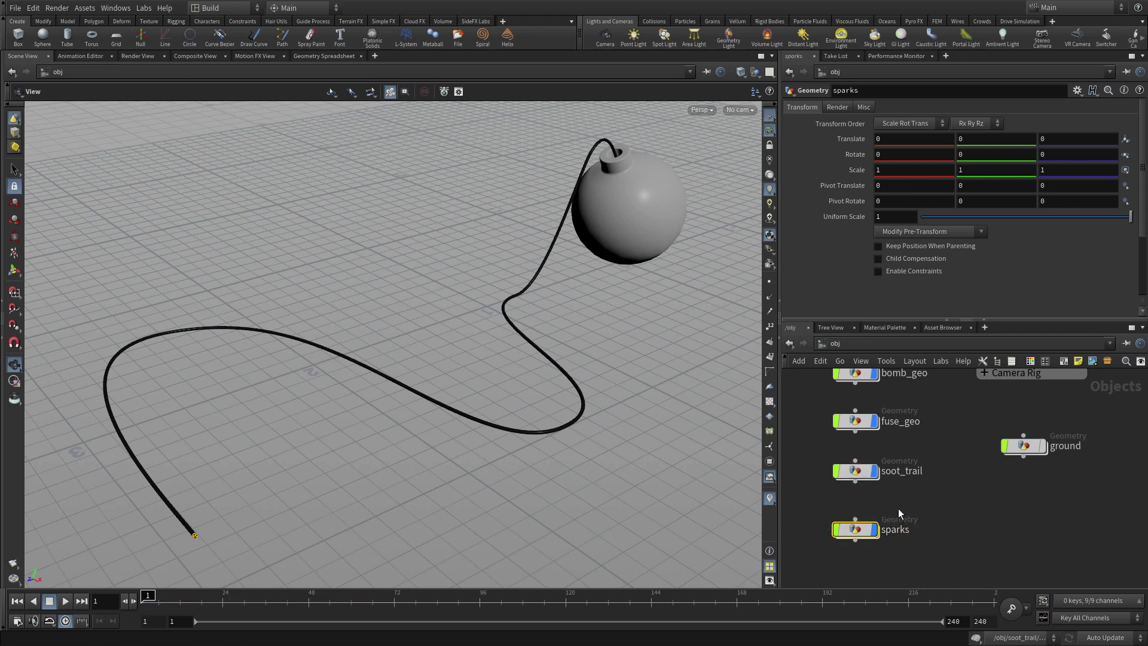
Step: Inside the sparks network, delete the attribcreate1 and color1 nodes
{"action": "double_click", "coordinate": [860, 530]}
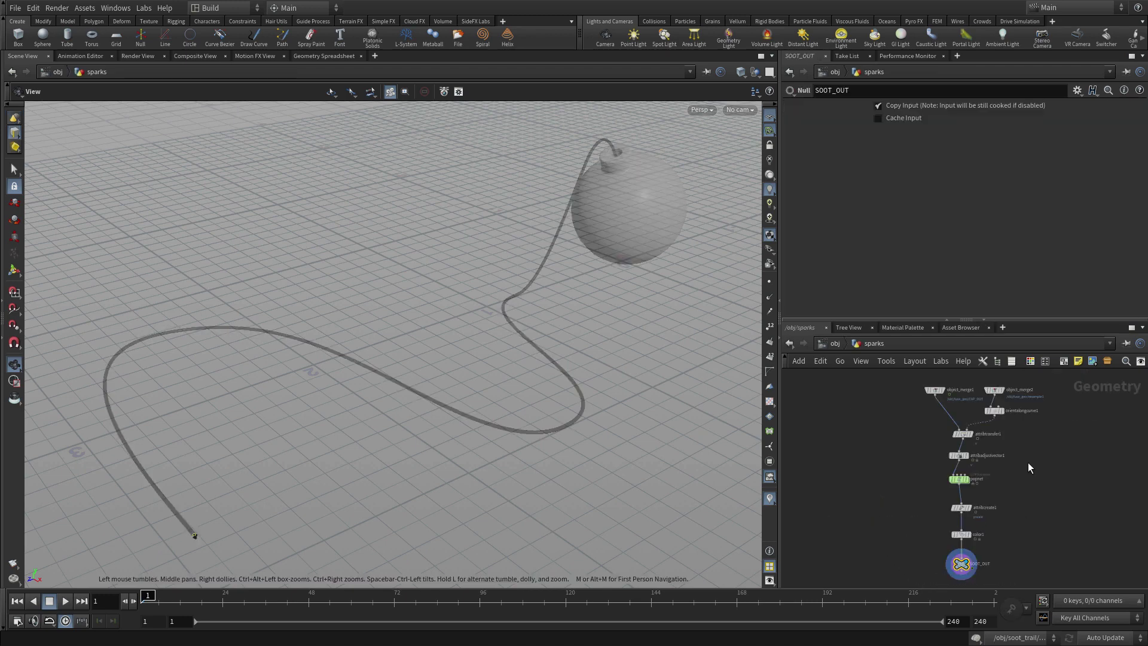
{"action": "scroll", "coordinate": [1028, 462], "scroll_direction": "up", "scroll_amount": 5}
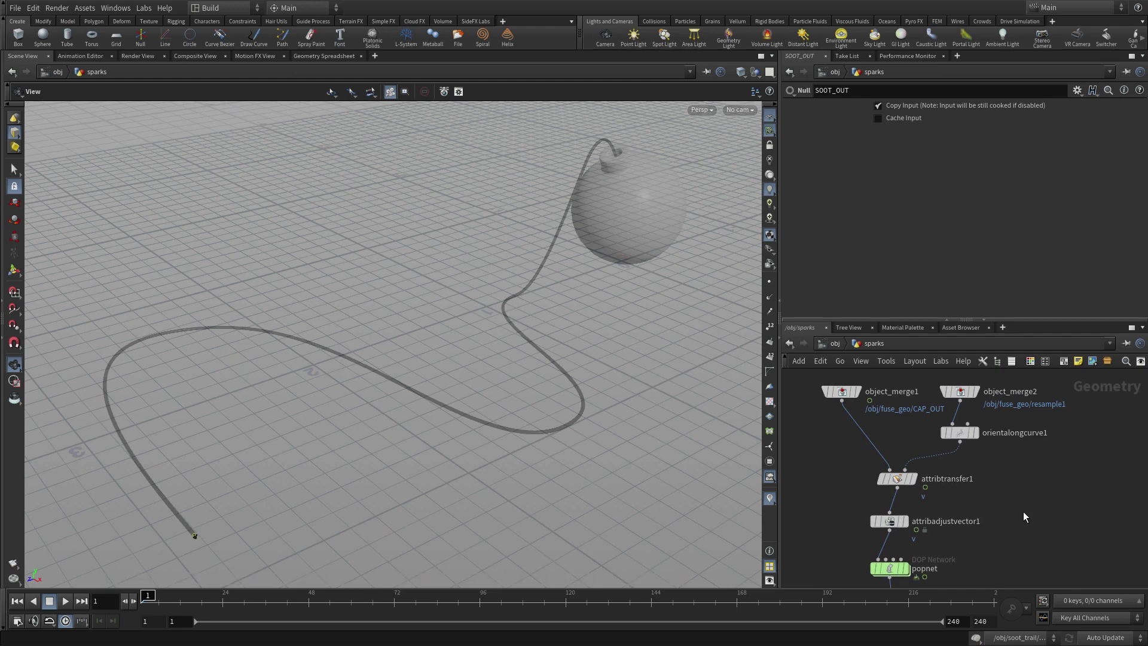
{"action": "middle_click_drag", "start_coordinate": [1012, 522], "coordinate": [1007, 332]}
{"action": "left_click_drag", "start_coordinate": [998, 503], "coordinate": [799, 426]}
{"action": "key", "text": "Delete"}
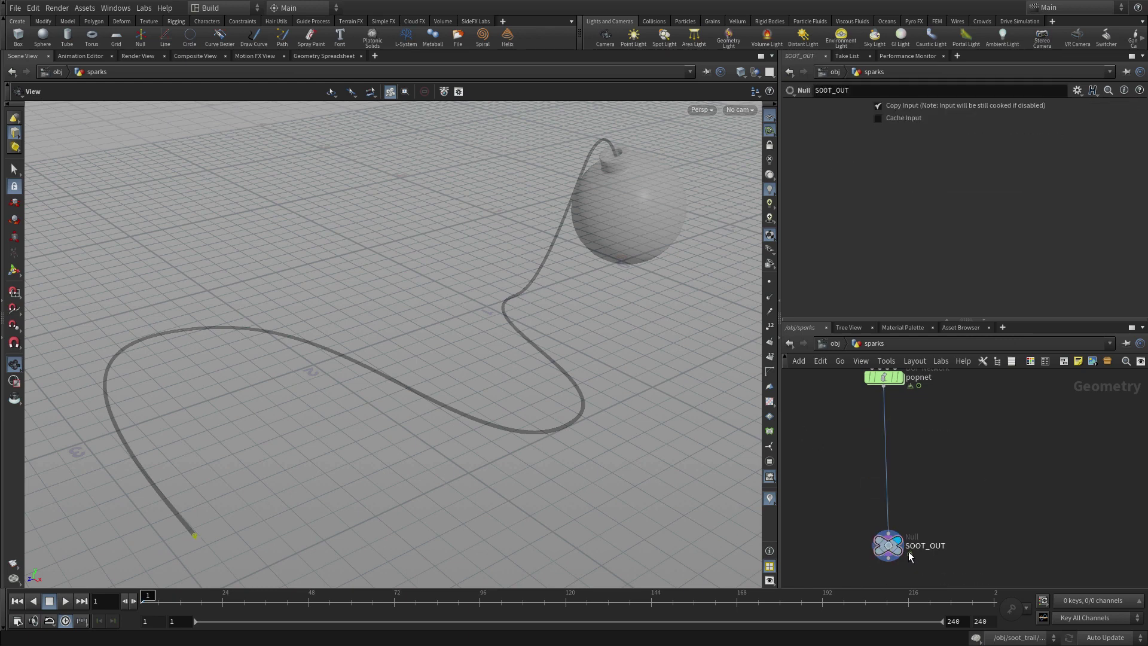
Step: Rename SOOT_OUT to SPARKS_OUT and move it up closer to popnet
{"action": "double_click", "coordinate": [921, 546]}
{"action": "left_click_drag", "start_coordinate": [932, 547], "coordinate": [897, 547]}
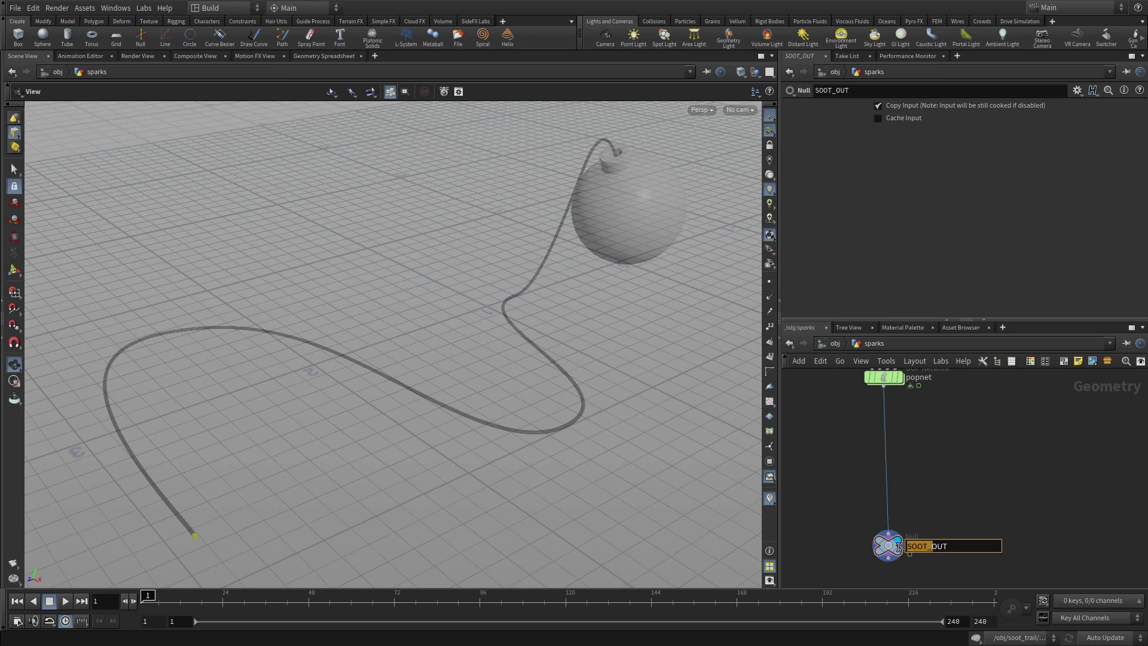
{"action": "key", "text": "BackSpace"}
{"action": "type", "text": "SPARK"}
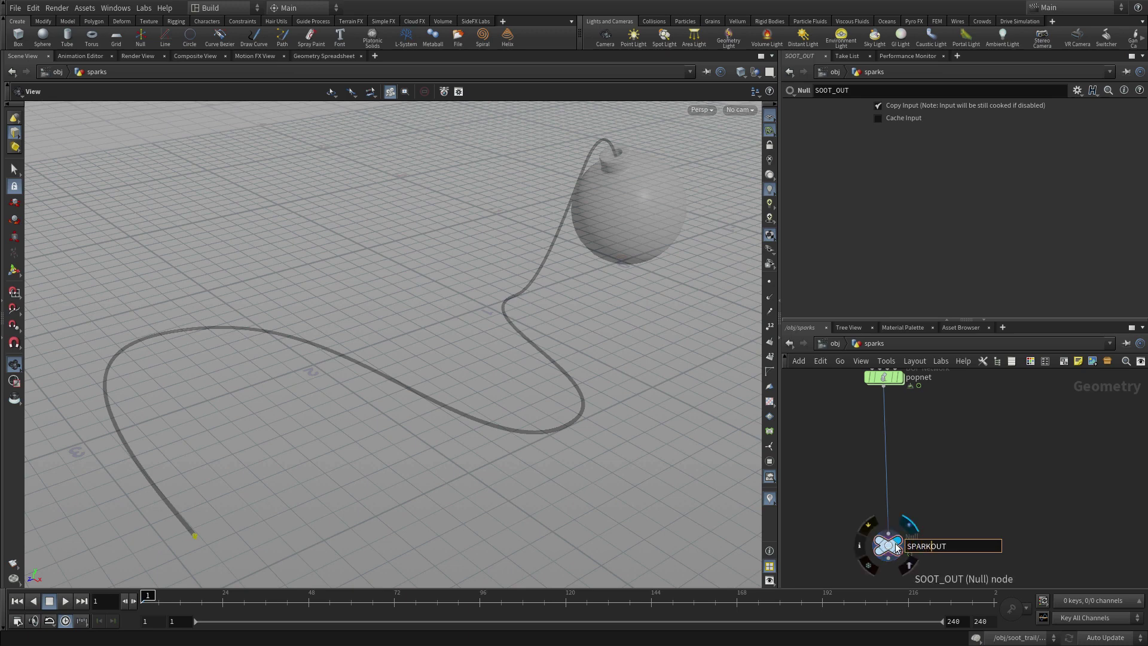
{"action": "type", "text": "S_"}
{"action": "key", "text": "Return"}
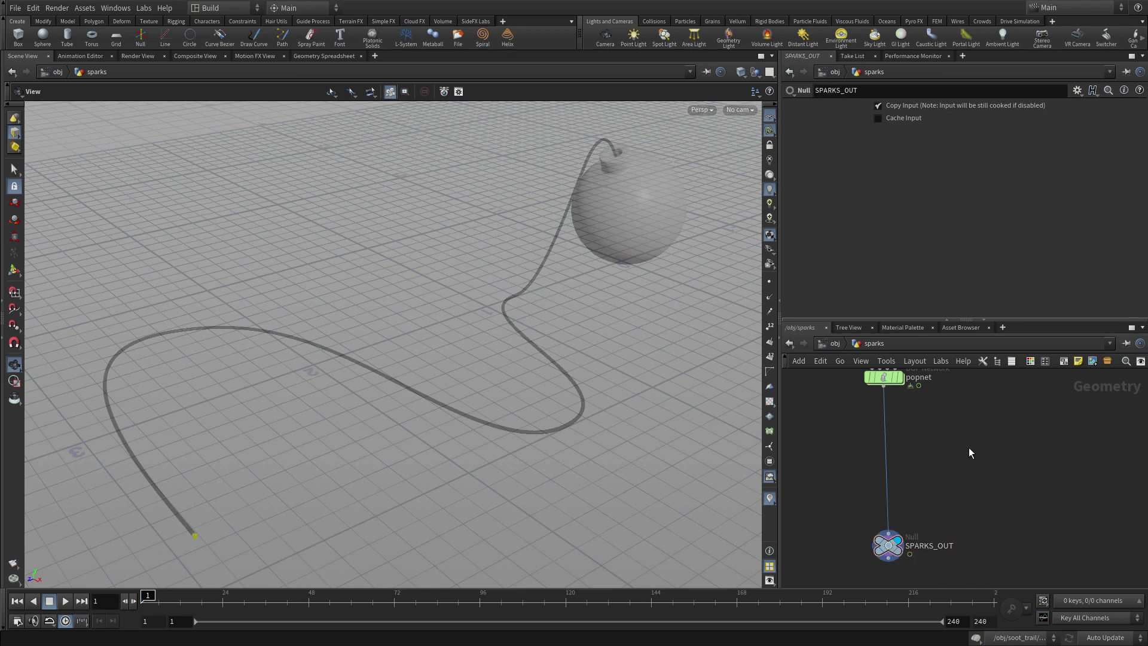
{"action": "middle_click_drag", "start_coordinate": [958, 419], "coordinate": [936, 458]}
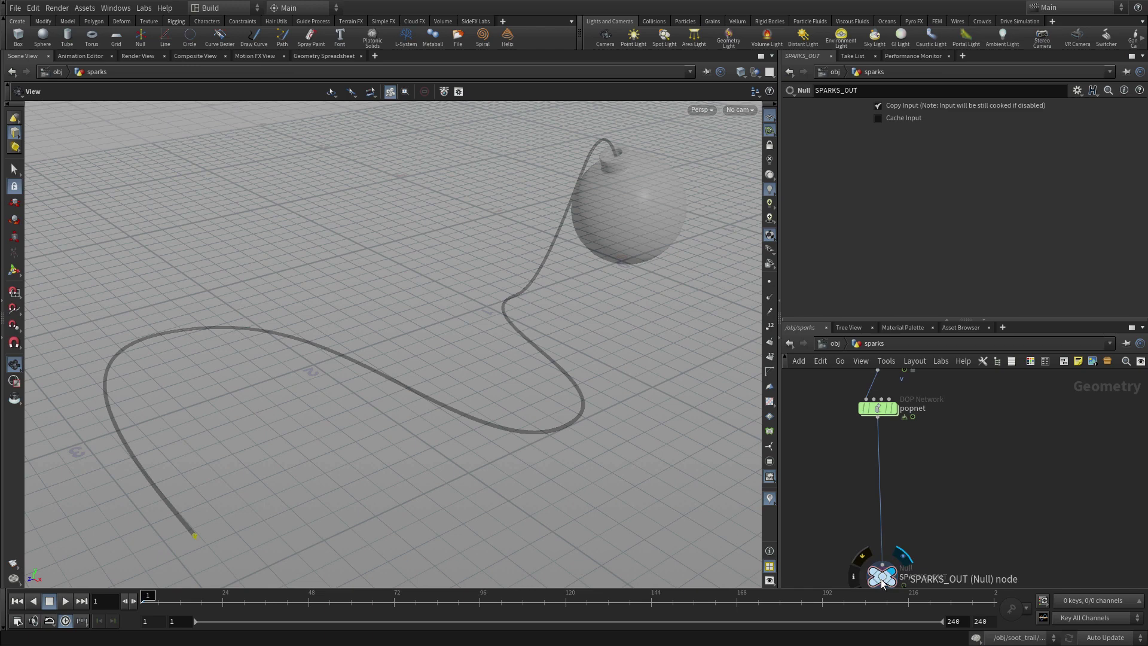
{"action": "left_click_drag", "start_coordinate": [882, 575], "coordinate": [880, 479]}
{"action": "middle_click_drag", "start_coordinate": [930, 449], "coordinate": [934, 563]}
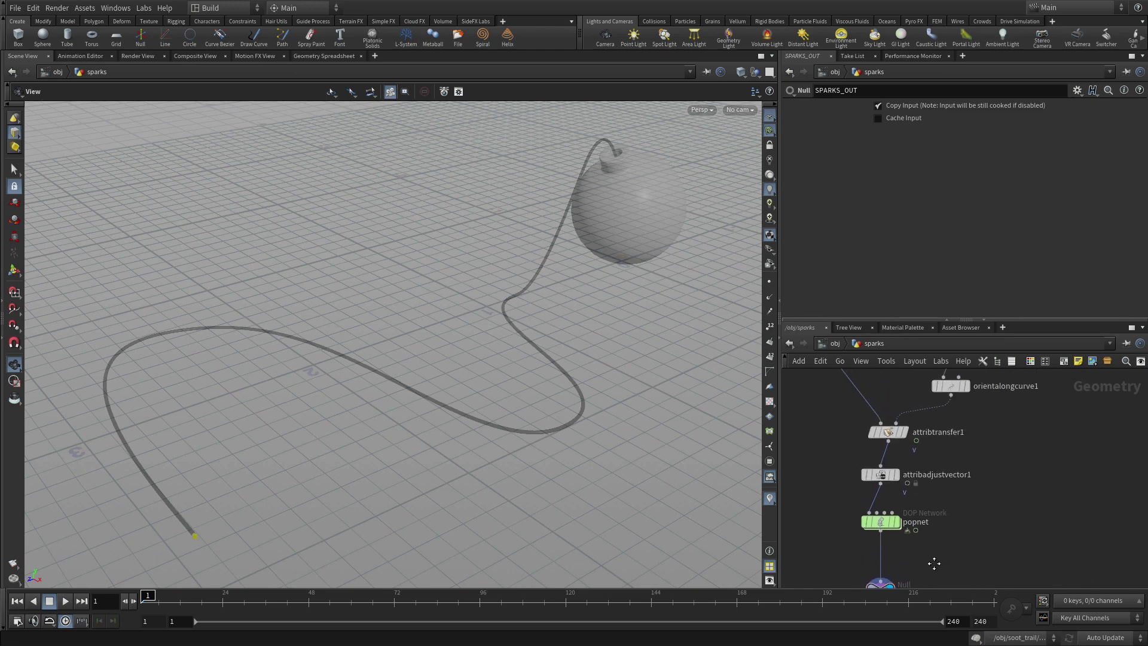
Step: Set attribadjustvector1's noise Amplitude to 1.75
{"action": "left_click", "coordinate": [887, 477]}
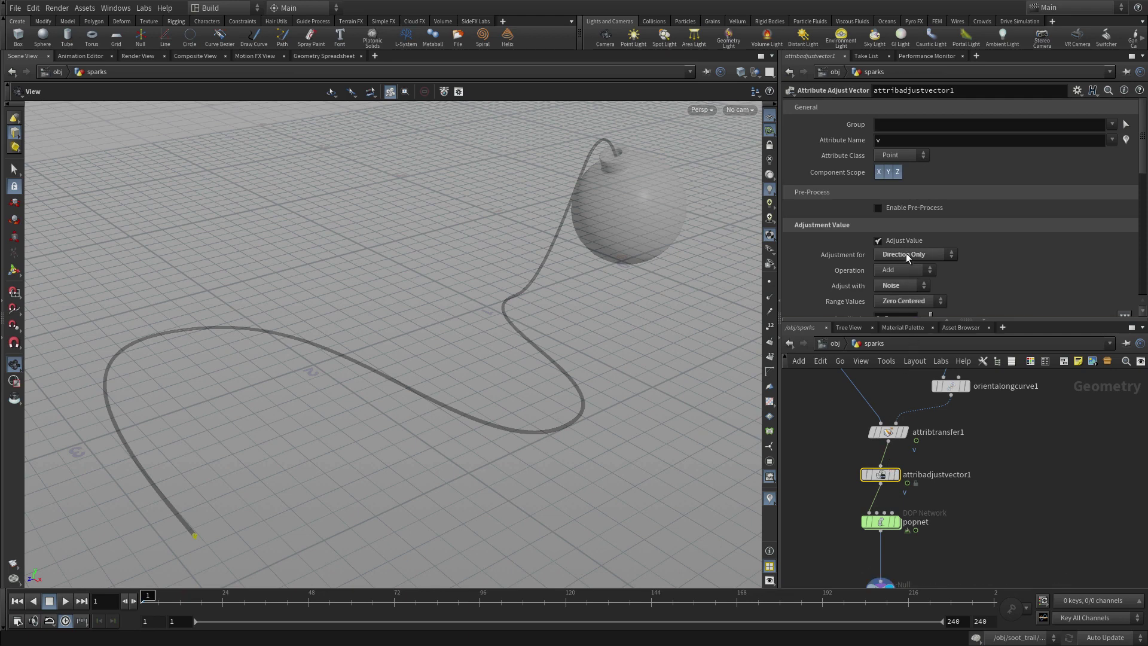
{"action": "scroll", "coordinate": [906, 253], "scroll_direction": "down", "scroll_amount": 4}
{"action": "left_click_drag", "start_coordinate": [906, 255], "coordinate": [852, 259]}
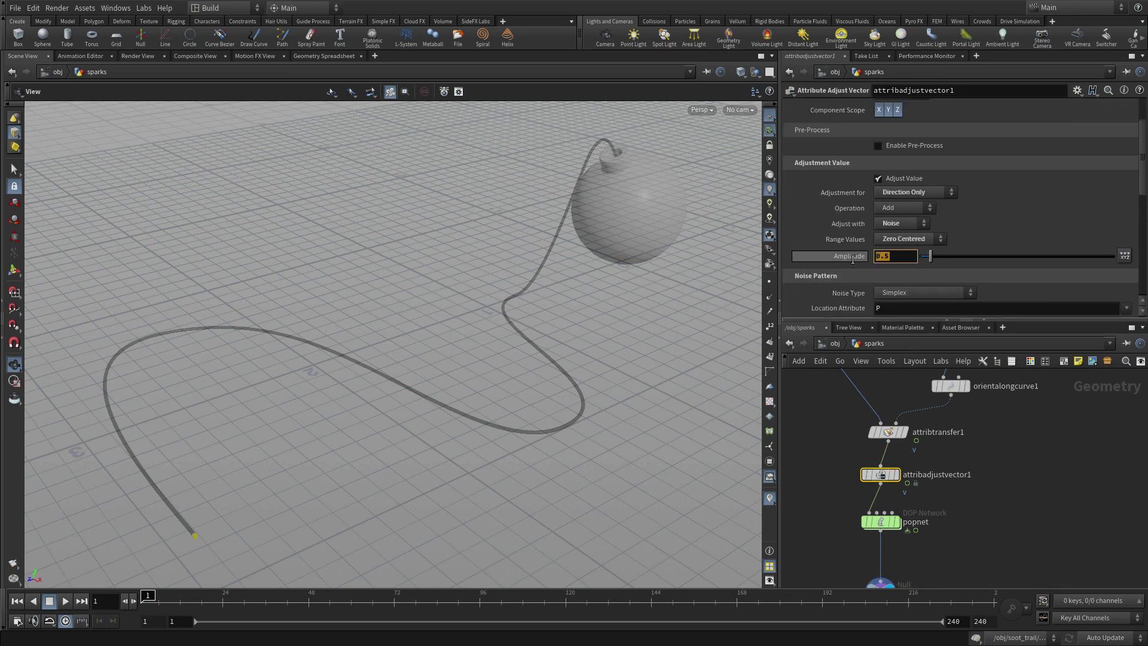
{"action": "type", "text": "1.75"}
{"action": "key", "text": "Return"}
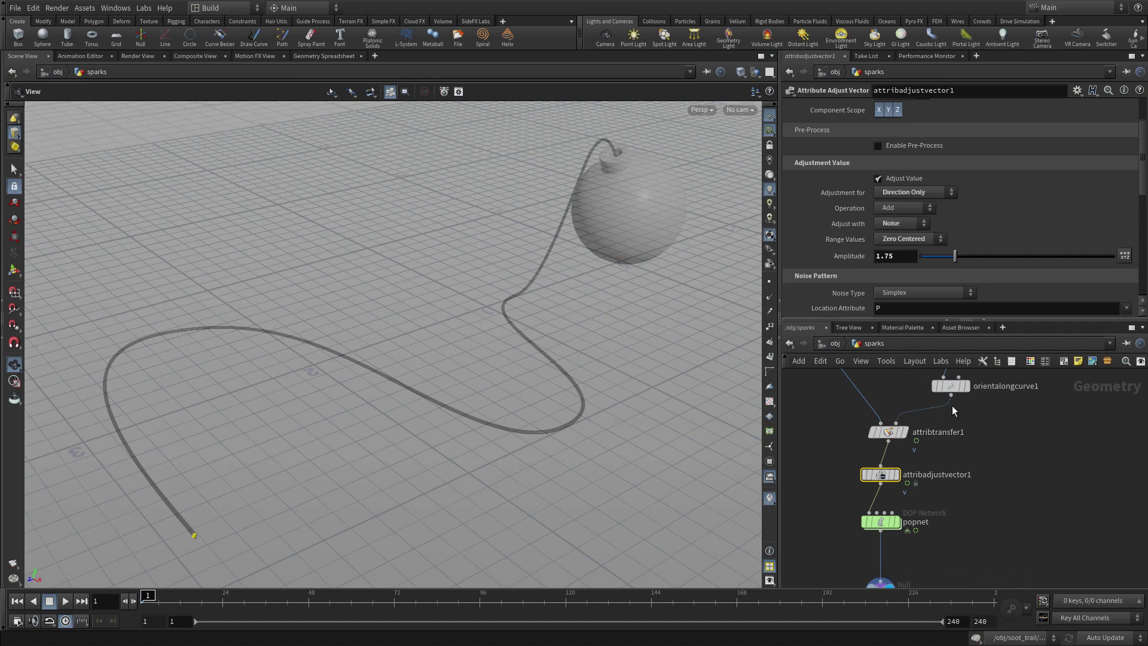
Step: Insert an Attribute Adjust Vector above it with Pre-Process enabled and constant value 0, 1, 0
{"action": "key", "text": "Tab"}
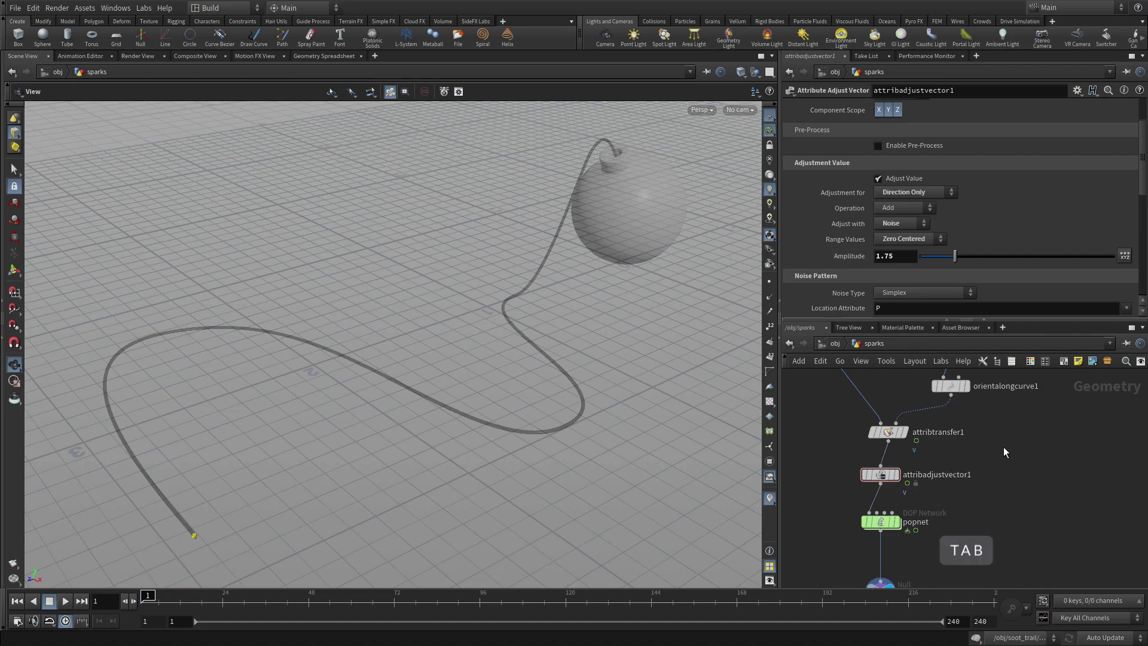
{"action": "type", "text": "adju"}
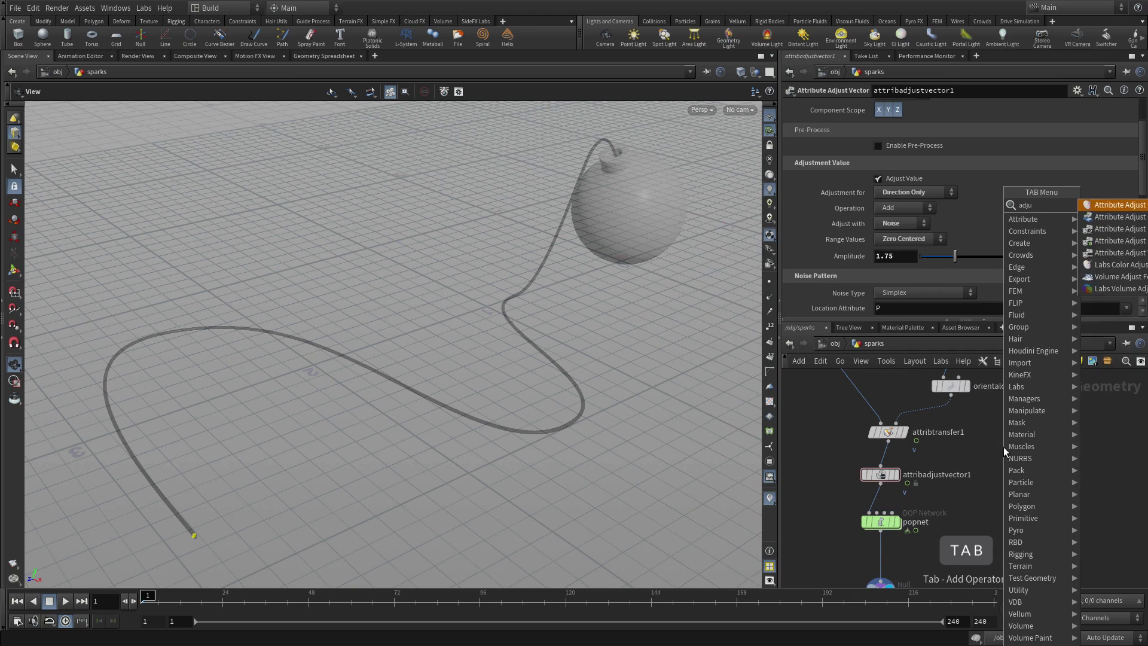
{"action": "key", "text": "Return"}
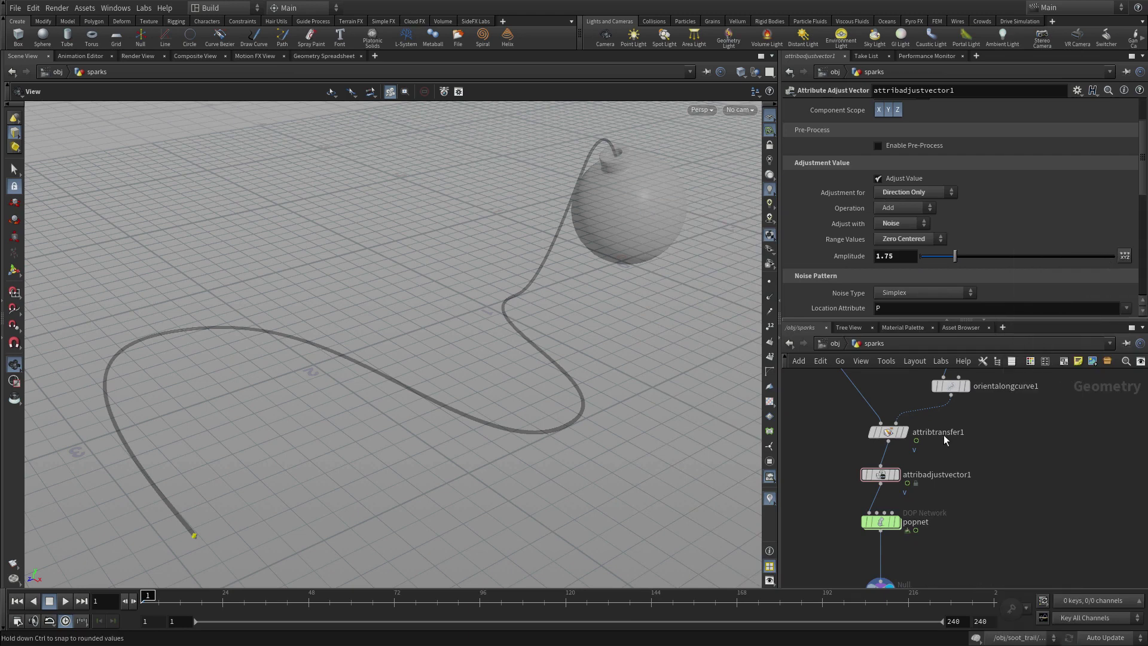
{"action": "left_click", "coordinate": [889, 454]}
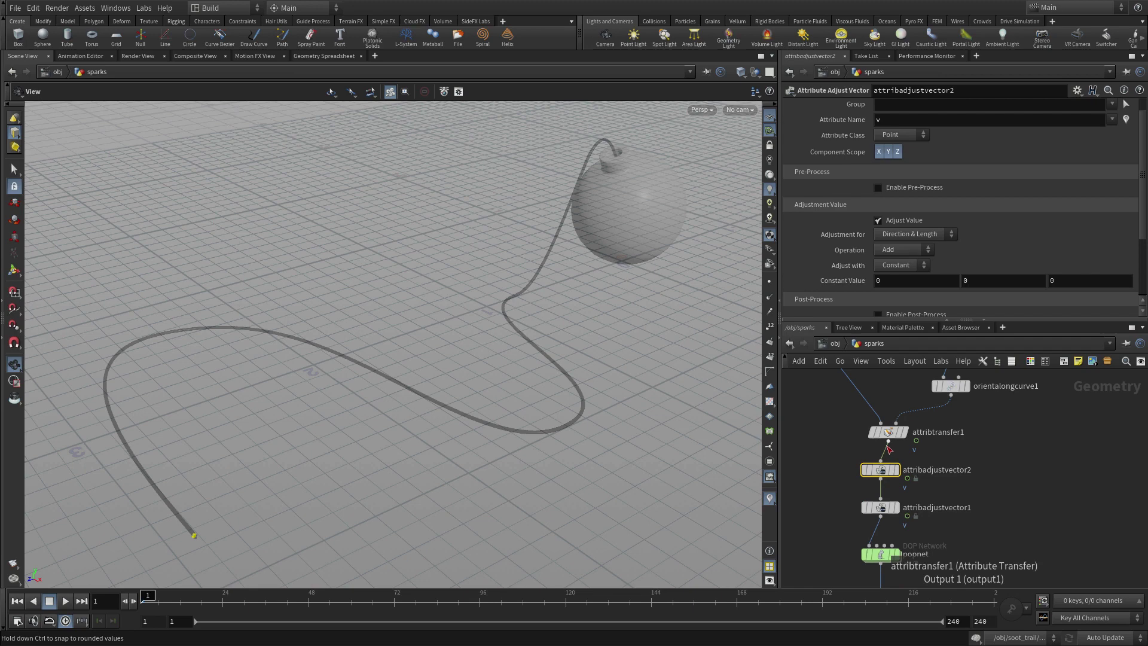
{"action": "left_click", "coordinate": [915, 187]}
{"action": "scroll", "coordinate": [896, 226], "scroll_direction": "down", "scroll_amount": 3}
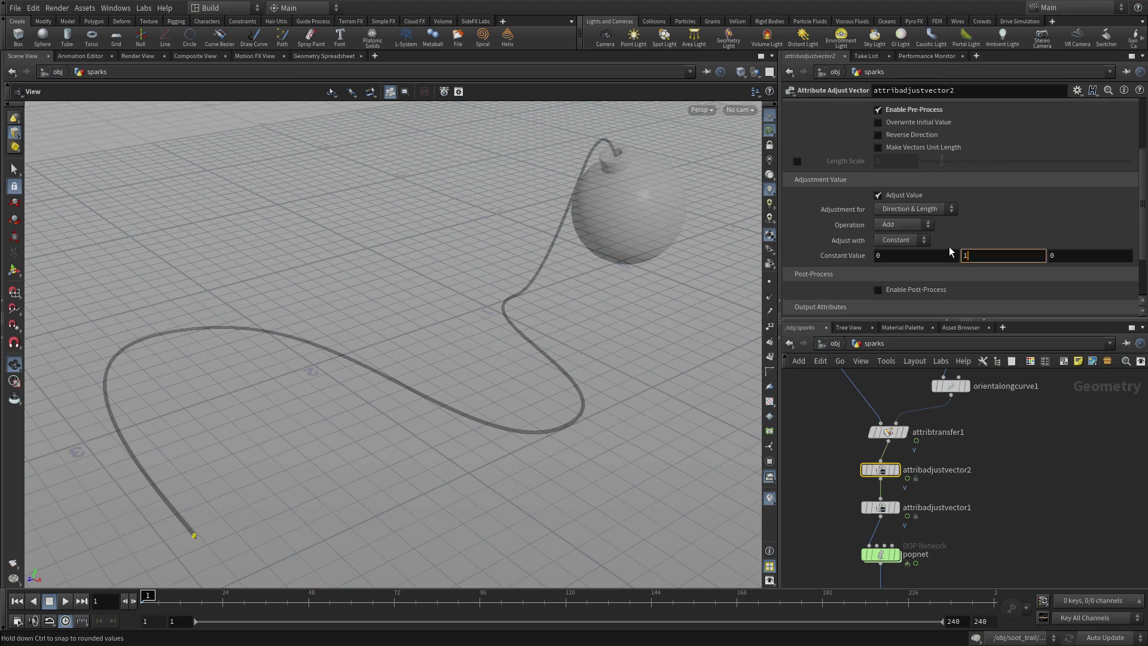
{"action": "key", "text": "Tab"}
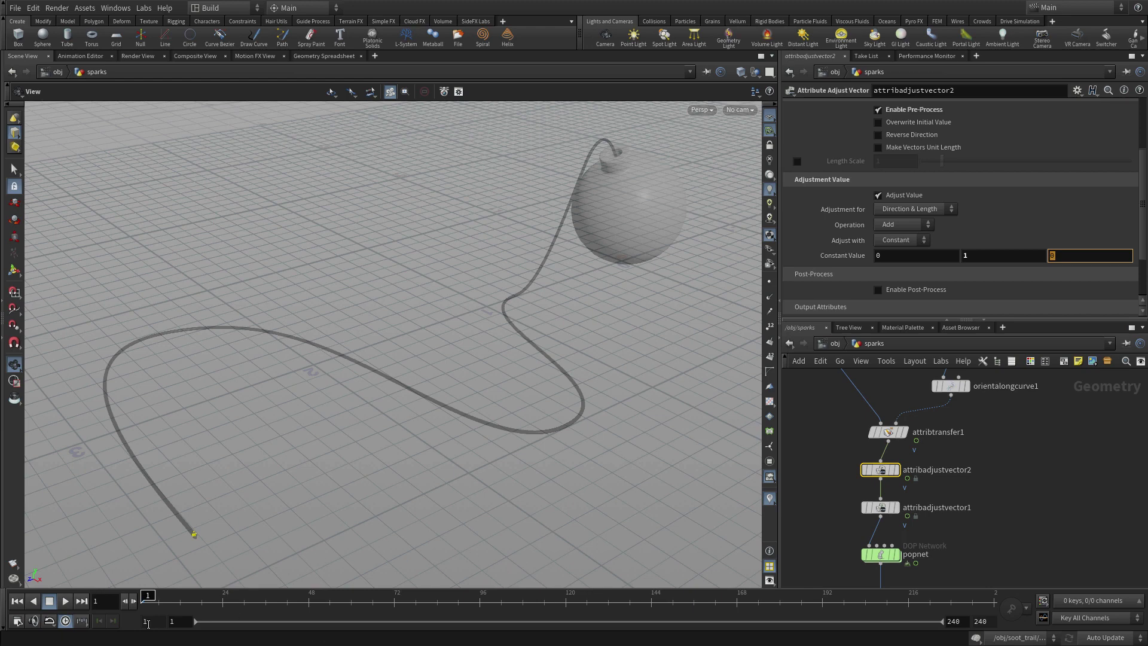
{"action": "left_click", "coordinate": [48, 603]}
{"action": "left_click", "coordinate": [66, 601]}
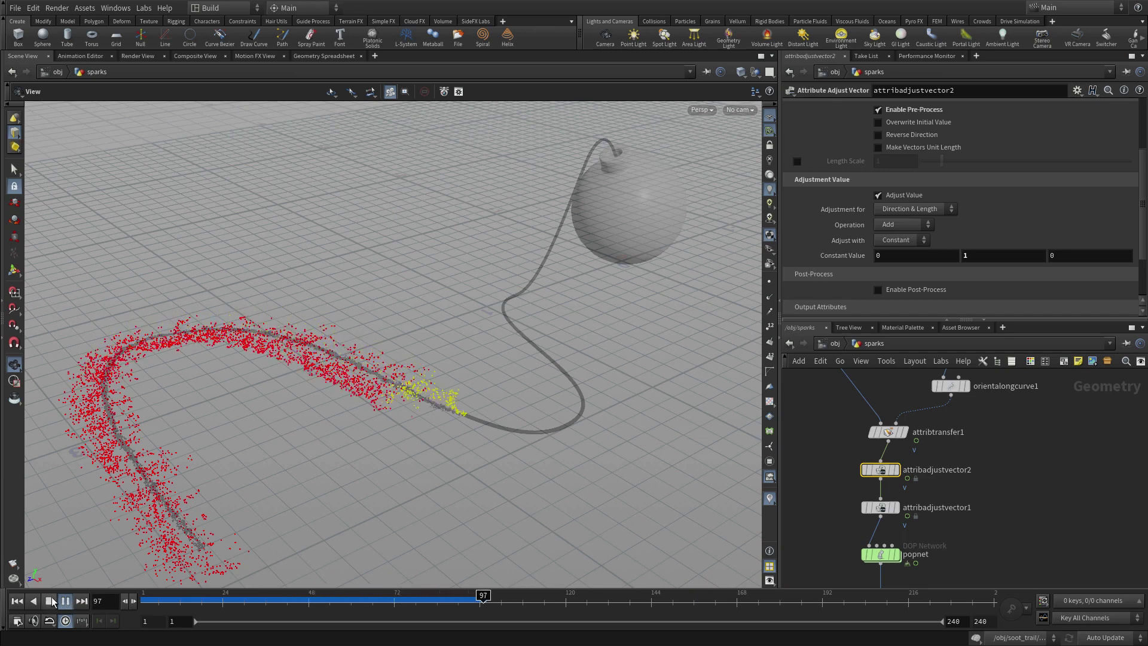
{"action": "left_click", "coordinate": [66, 602]}
{"action": "left_click", "coordinate": [17, 601]}
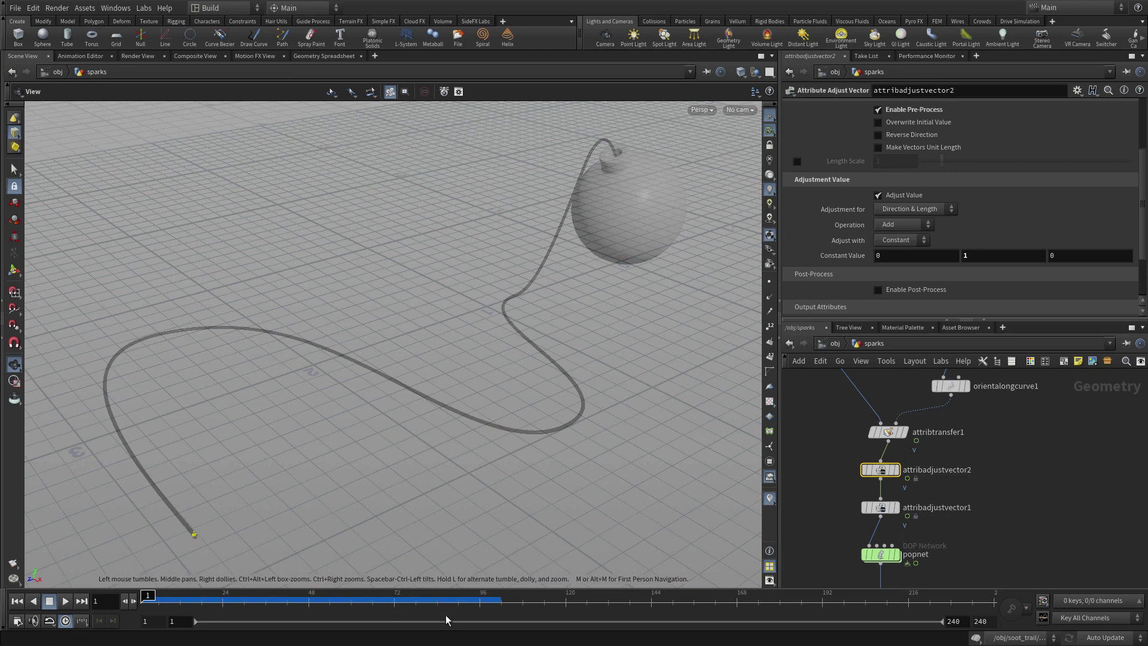
Step: Insert an Attribute Adjust Float above popnet that adjusts the life attribute
{"action": "middle_click_drag", "start_coordinate": [932, 565], "coordinate": [914, 453]}
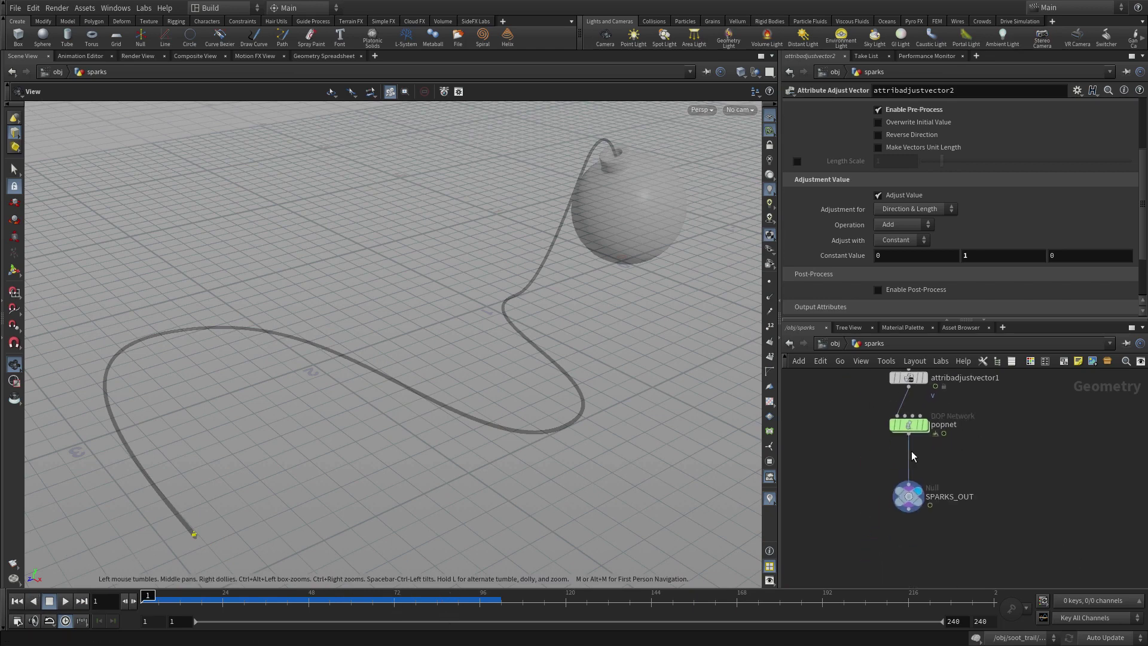
{"action": "left_click_drag", "start_coordinate": [906, 425], "coordinate": [909, 465]}
{"action": "key", "text": "Tab"}
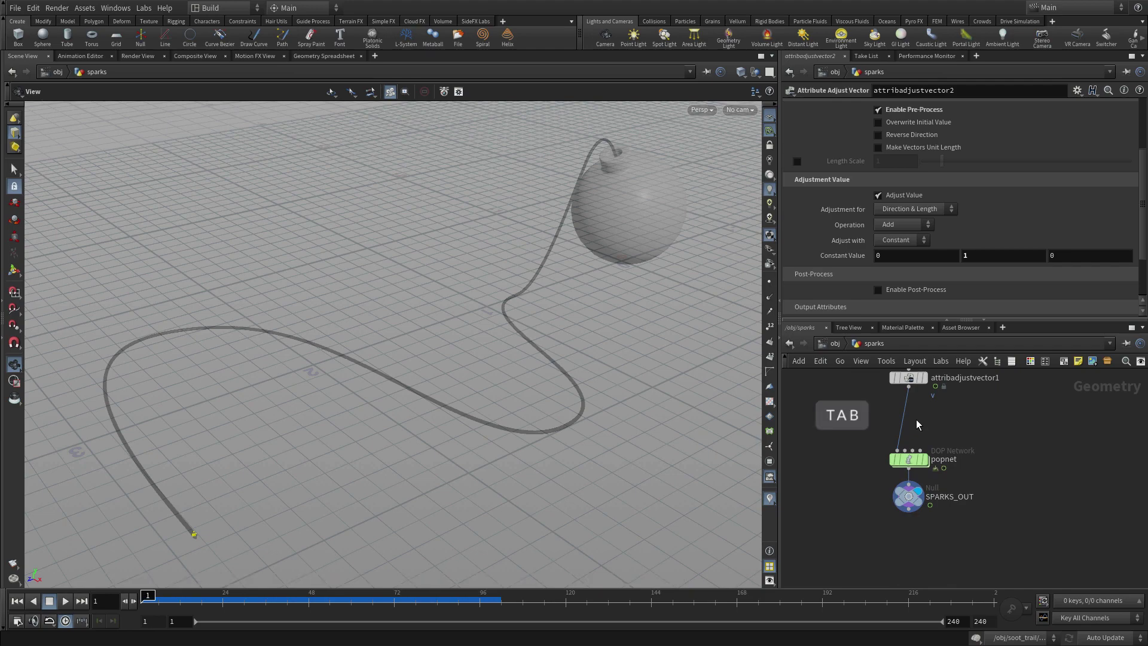
{"action": "type", "text": "adju"}
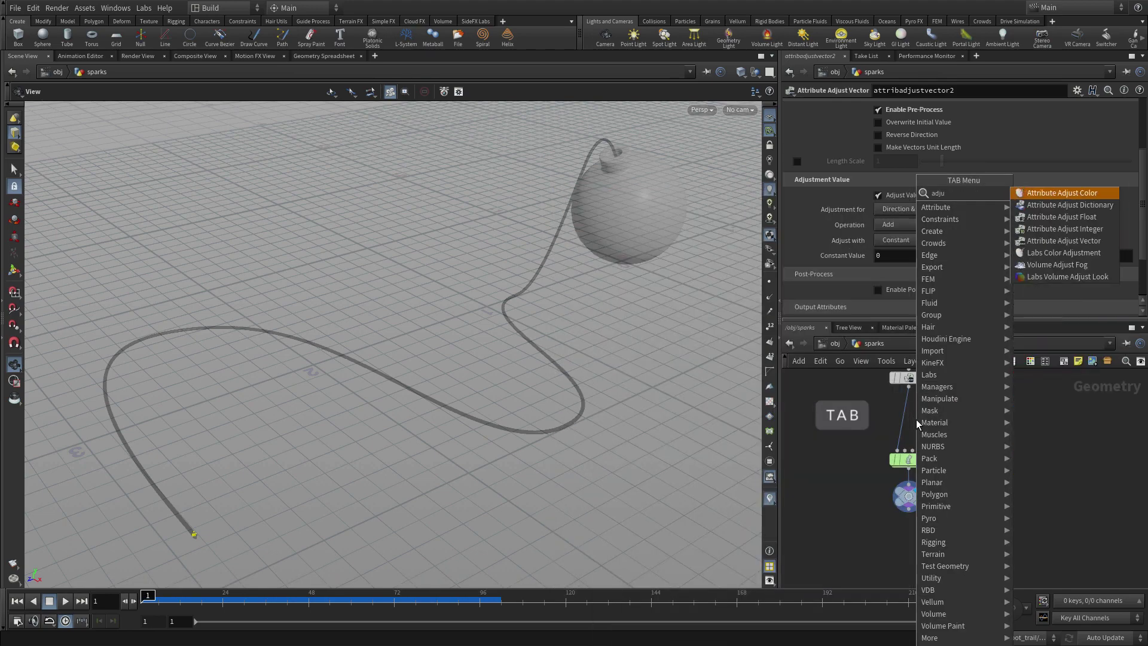
{"action": "left_click", "coordinate": [1070, 219]}
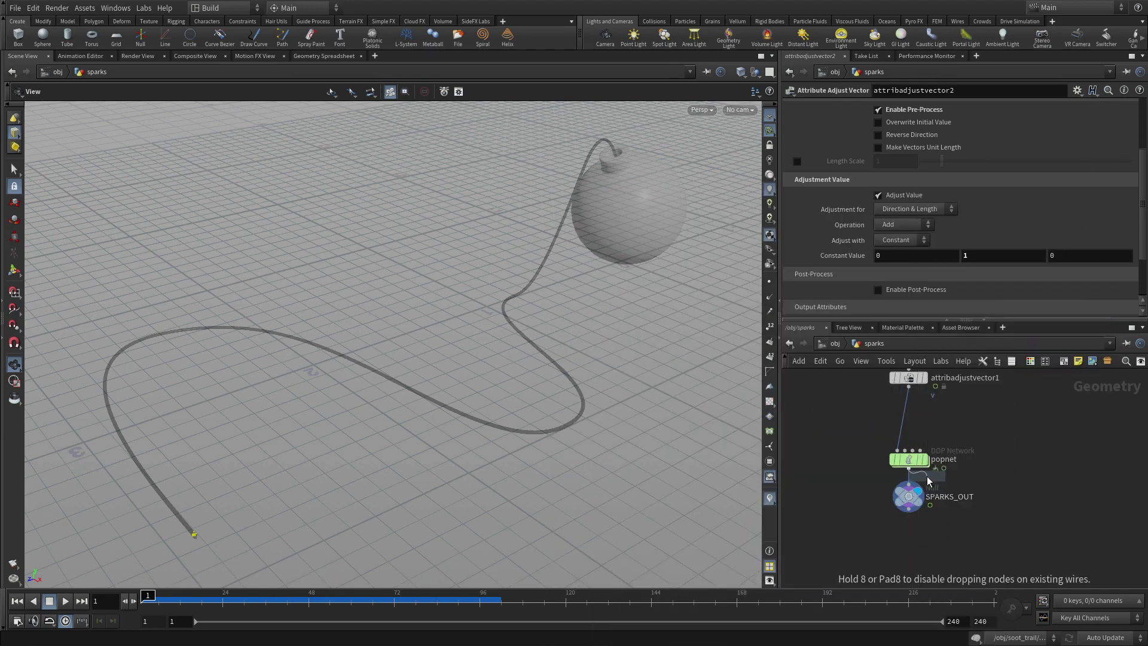
{"action": "left_click", "coordinate": [906, 420]}
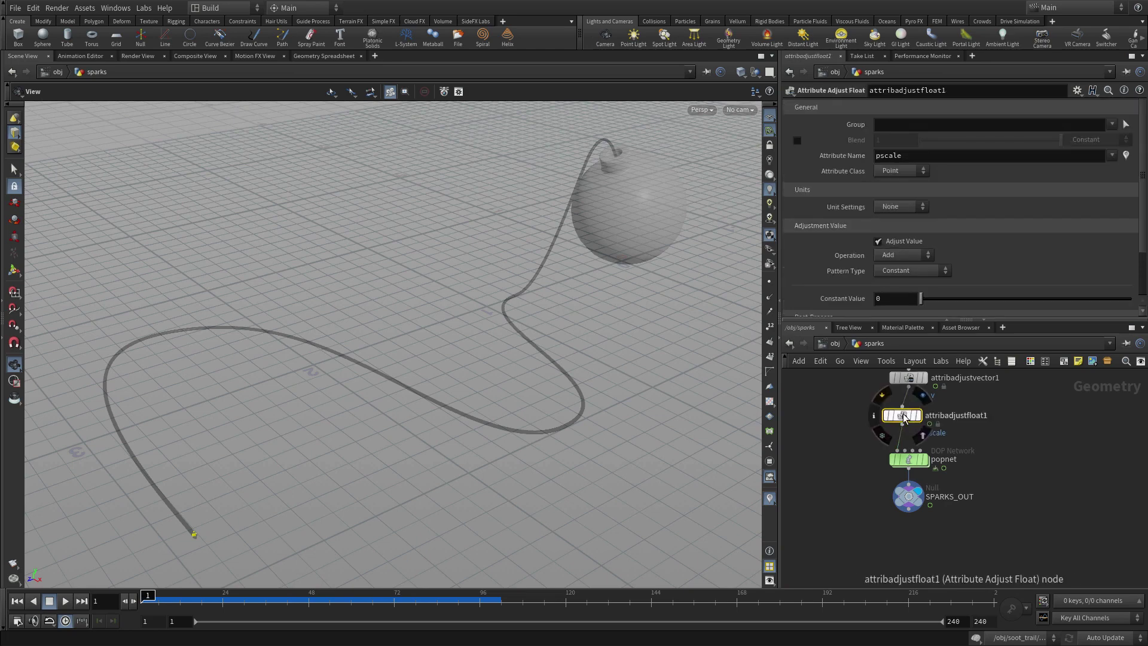
{"action": "double_click", "coordinate": [910, 156]}
{"action": "type", "text": "life"}
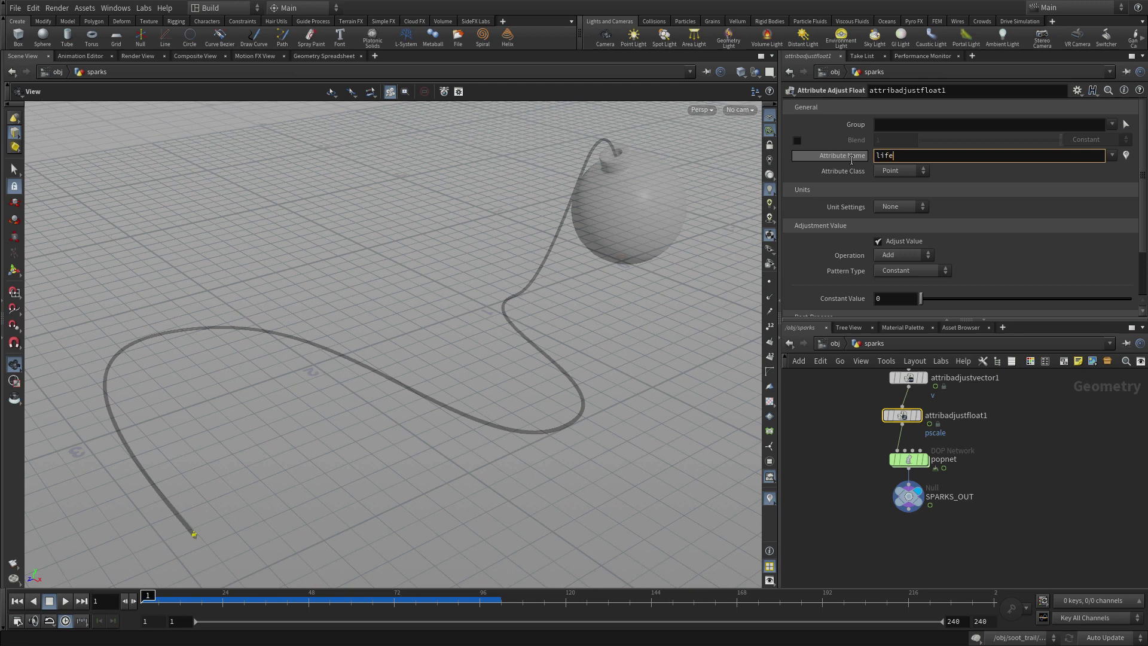
{"action": "key", "text": "Return"}
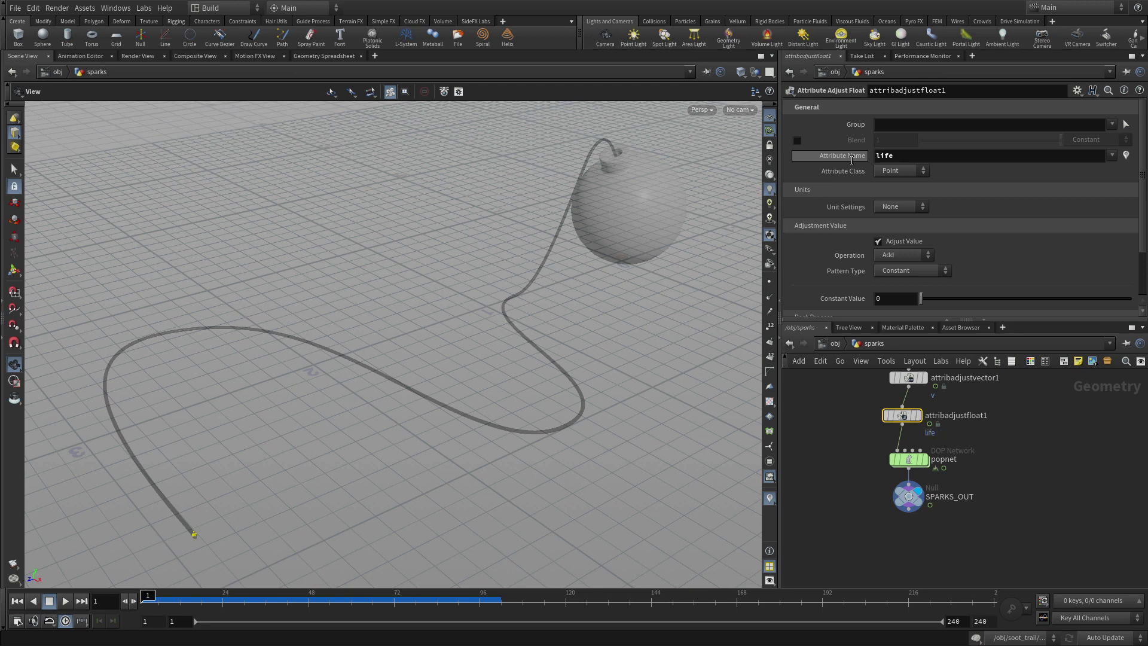
Step: Set its units to Duration and pattern to Random with Min 2 and Max 4
{"action": "left_click", "coordinate": [899, 207]}
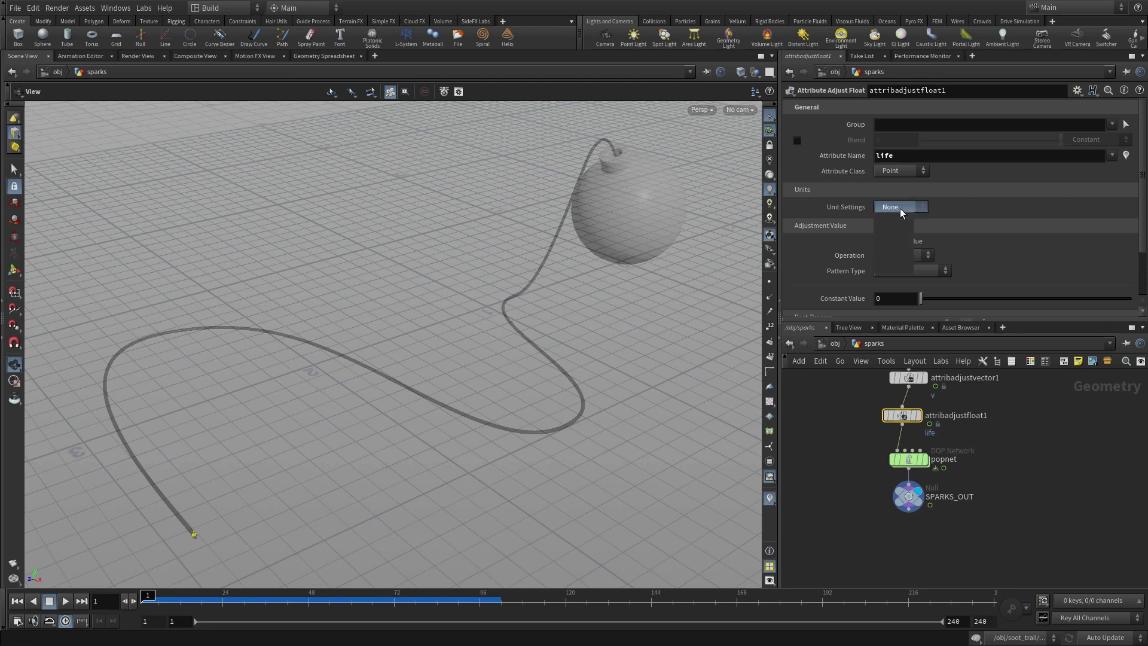
{"action": "left_click", "coordinate": [893, 231]}
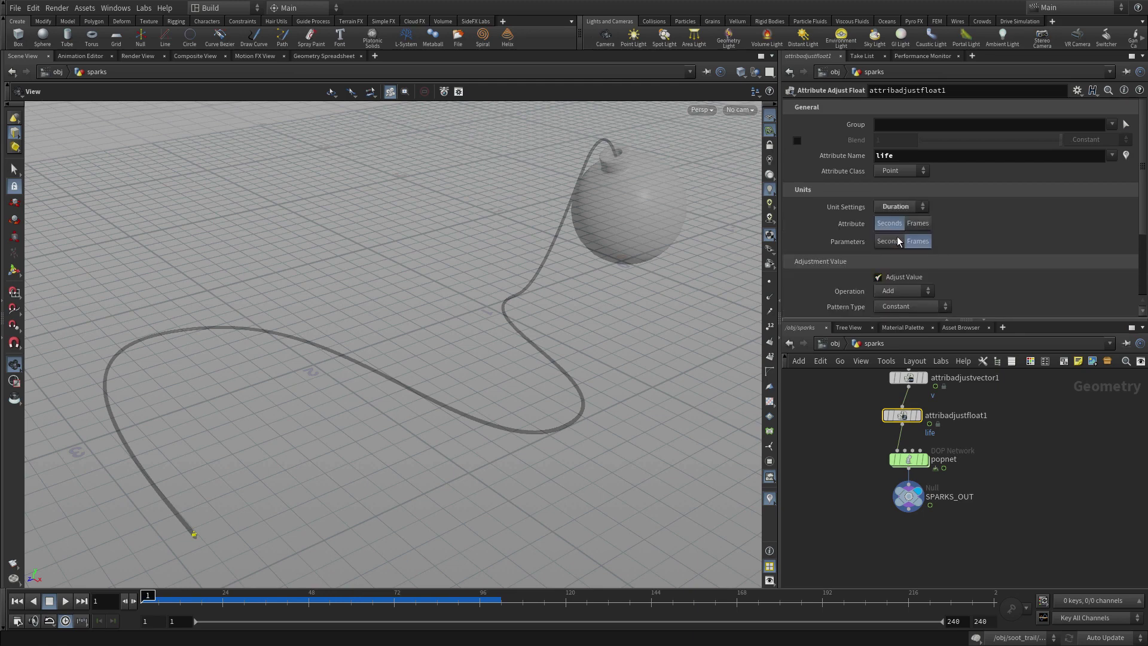
{"action": "scroll", "coordinate": [899, 239], "scroll_direction": "down", "scroll_amount": 2}
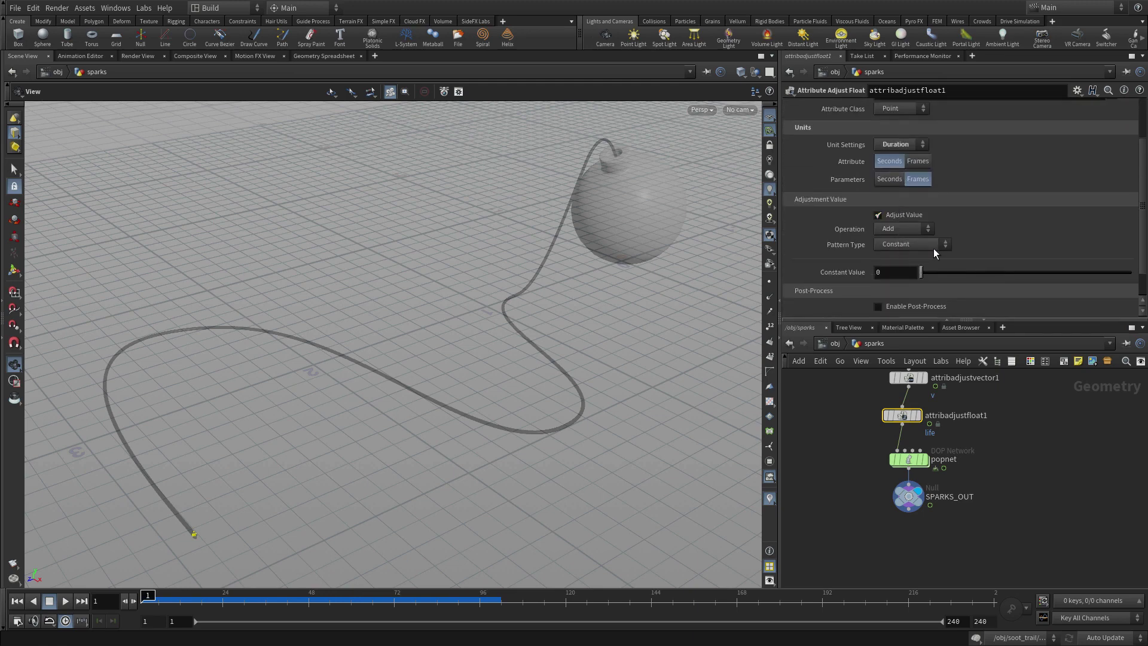
{"action": "left_click", "coordinate": [909, 245]}
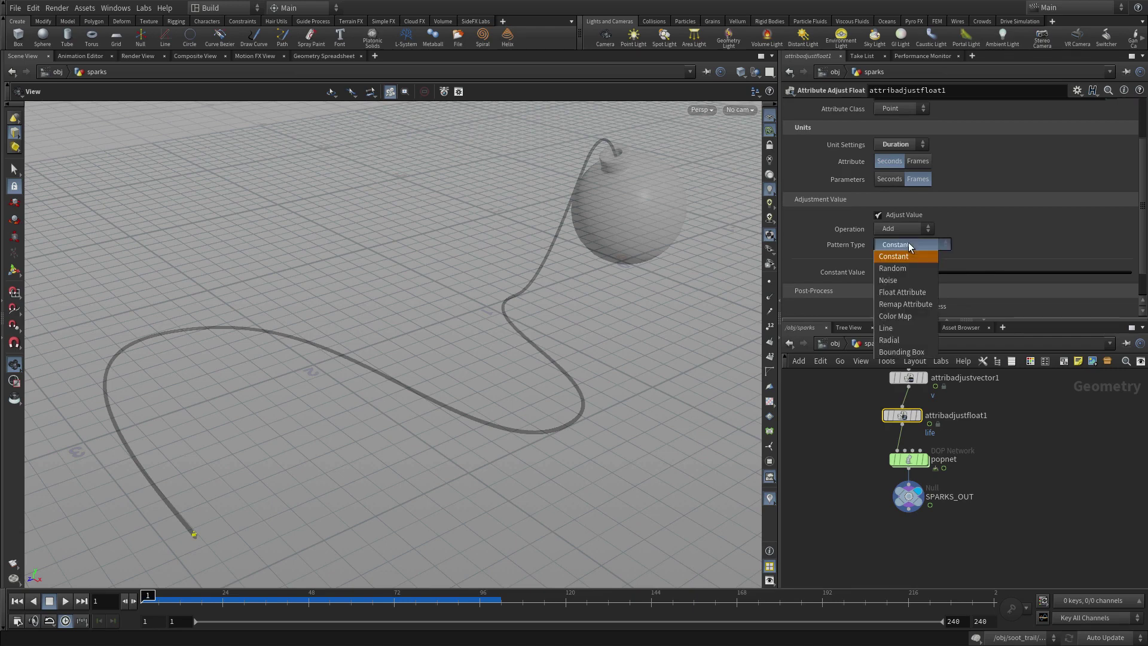
{"action": "left_click", "coordinate": [905, 272]}
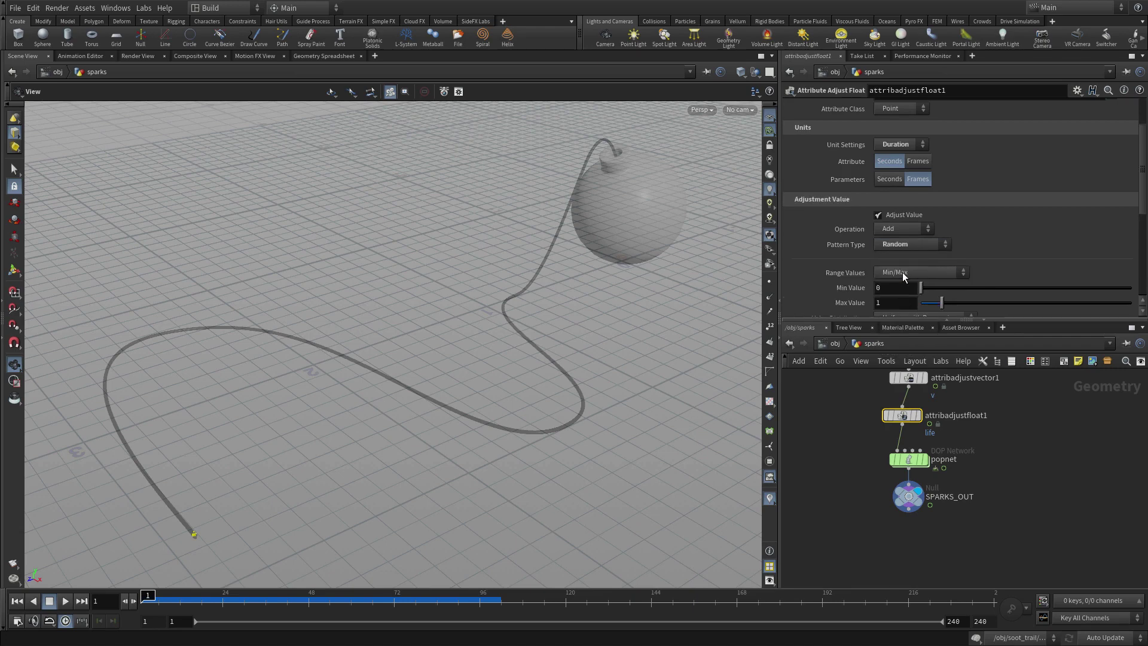
{"action": "scroll", "coordinate": [902, 271], "scroll_direction": "down", "scroll_amount": 2}
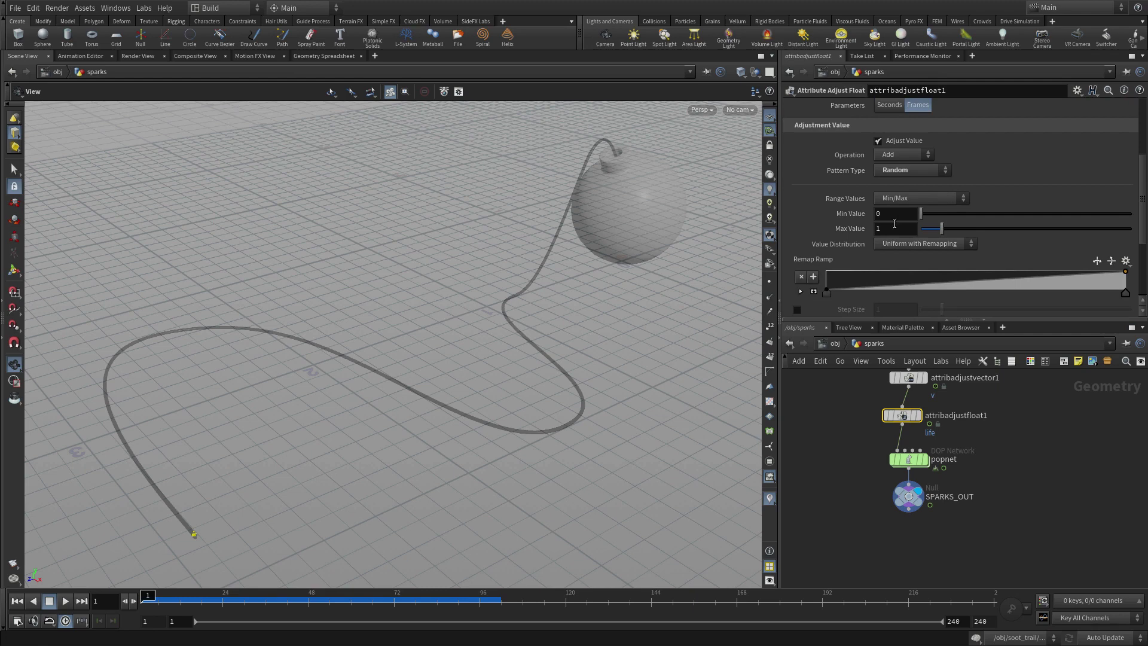
{"action": "left_click", "coordinate": [892, 215]}
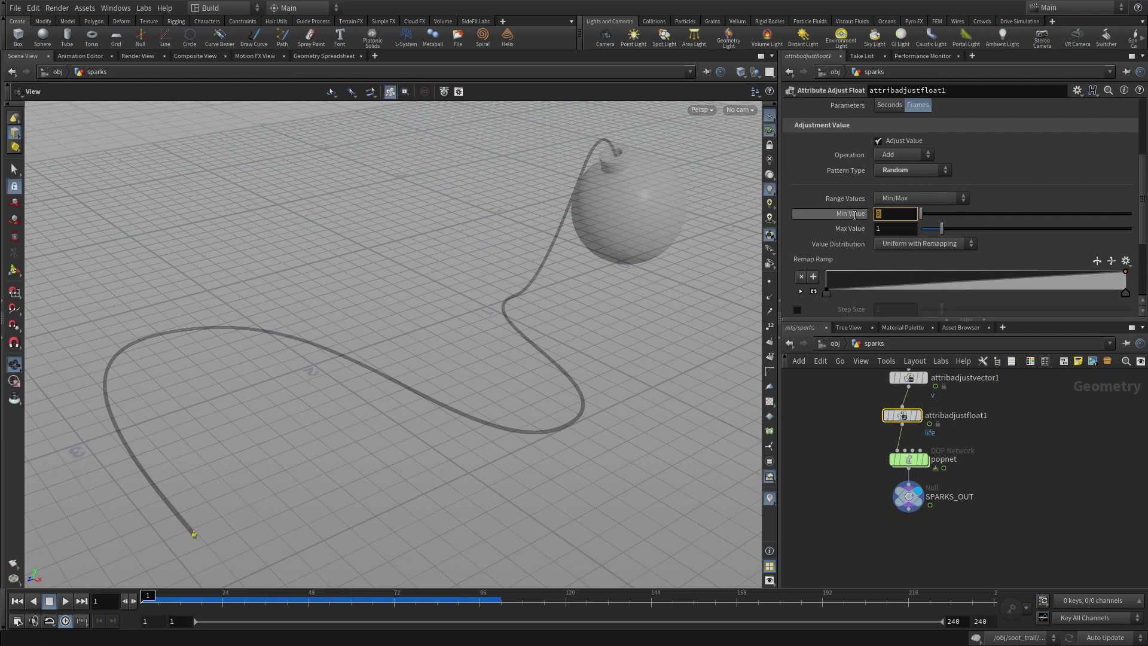
{"action": "type", "text": "2"}
{"action": "key", "text": "Tab"}
{"action": "type", "text": "4"}
{"action": "key", "text": "Return"}
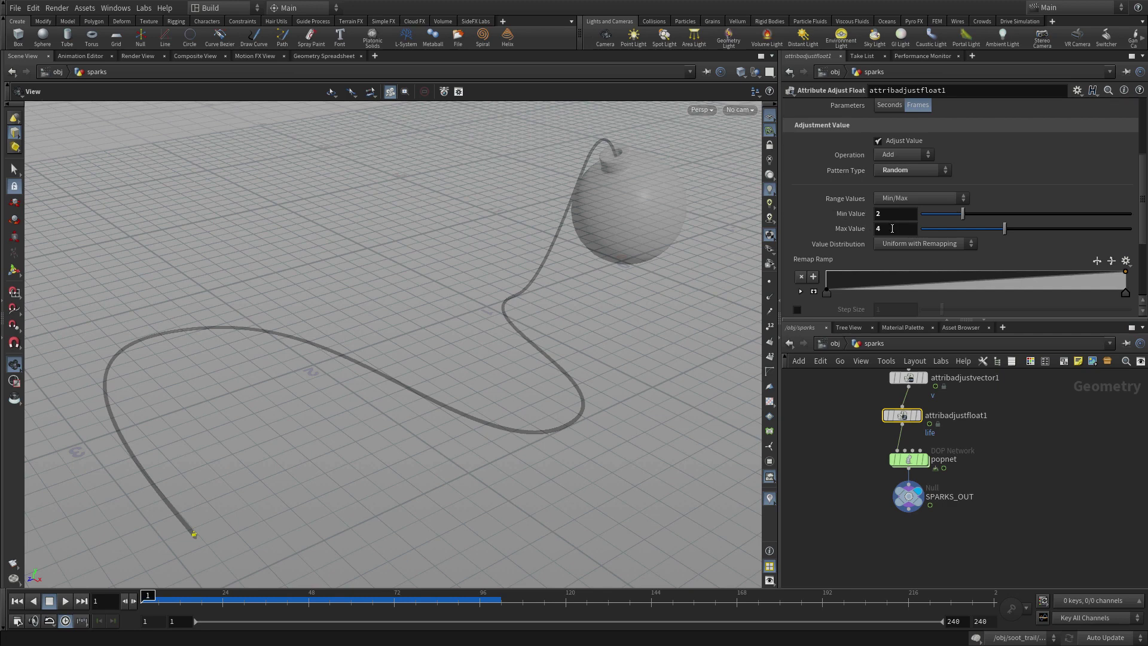
Step: Replace the random seed 48 with $F
{"action": "scroll", "coordinate": [895, 233], "scroll_direction": "up", "scroll_amount": 2}
{"action": "scroll", "coordinate": [895, 233], "scroll_direction": "down", "scroll_amount": 4}
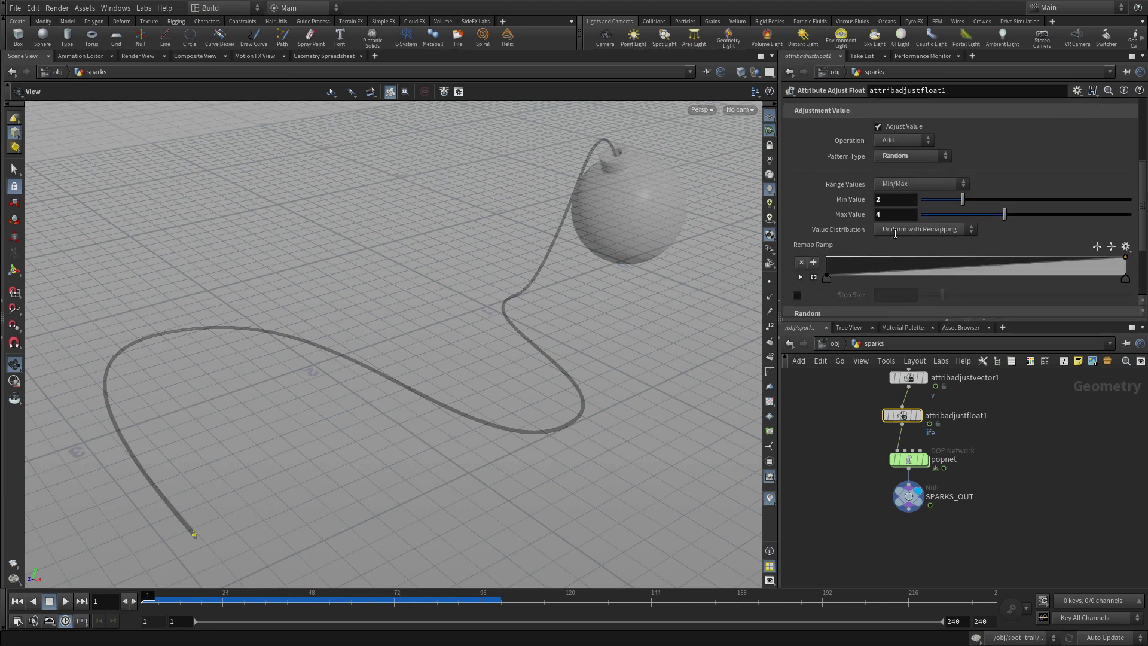
{"action": "left_click", "coordinate": [873, 287]}
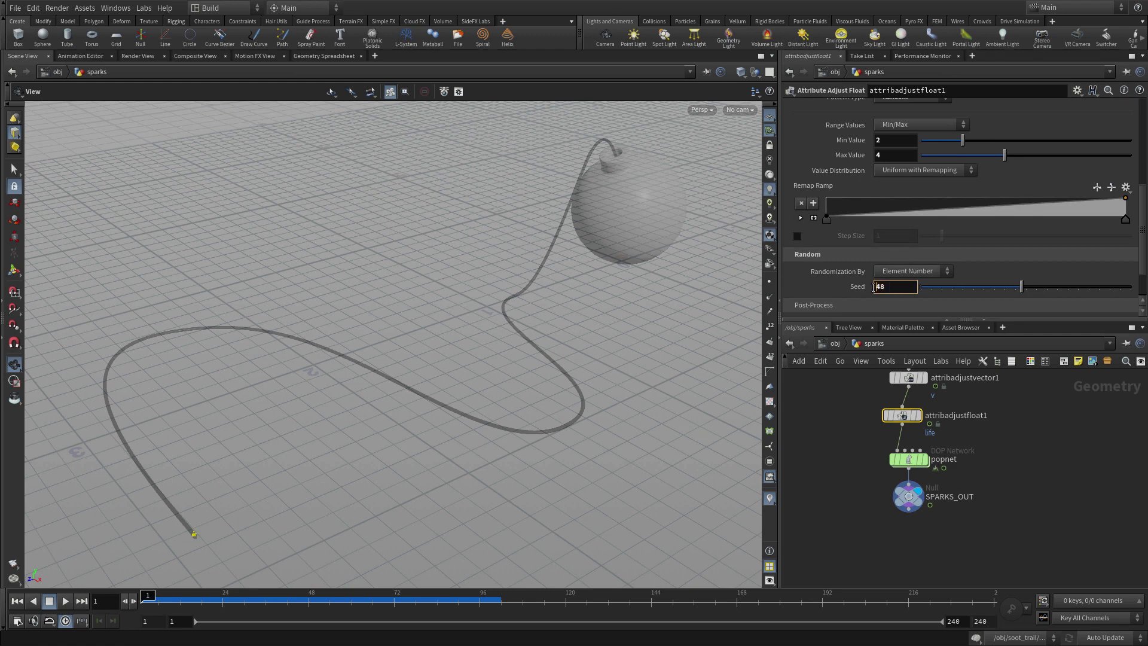
{"action": "left_click_drag", "start_coordinate": [874, 287], "coordinate": [908, 289]}
{"action": "type", "text": "$F"}
{"action": "key", "text": "Return"}
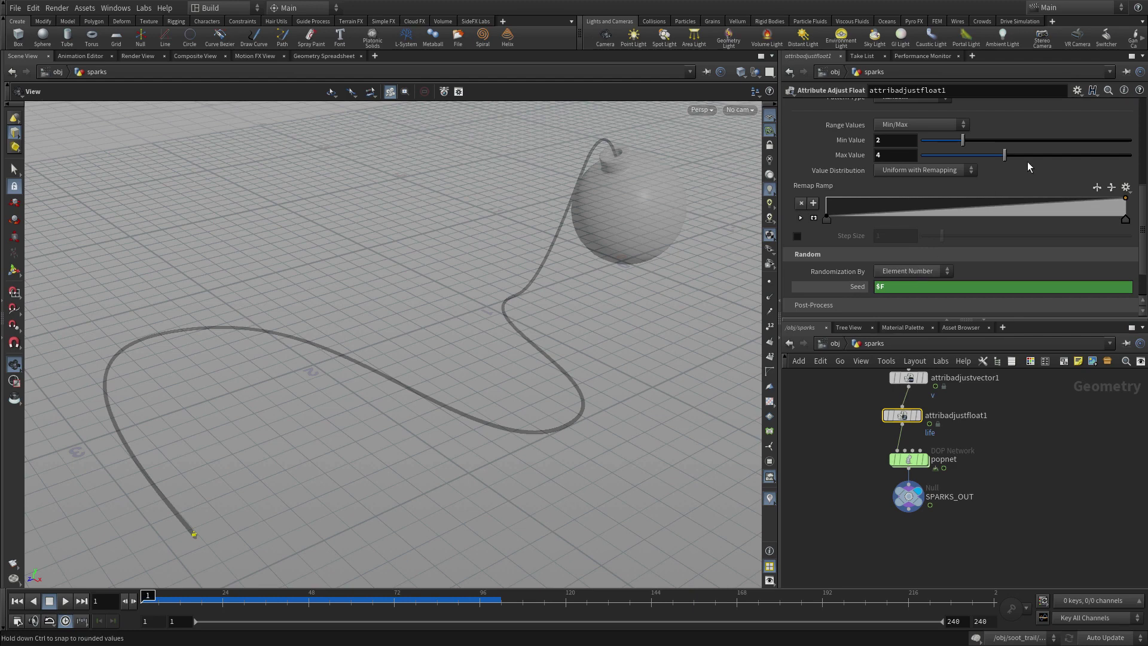
Step: Inside popnet, delete both popcollisiondetect nodes
{"action": "double_click", "coordinate": [909, 458]}
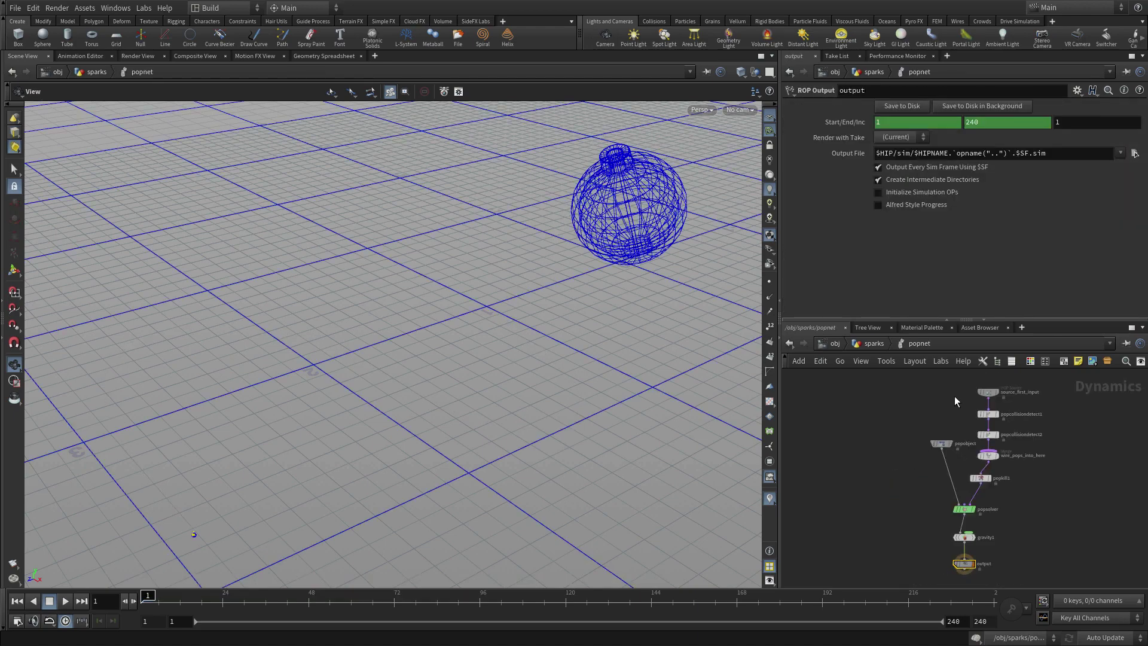
{"action": "left_click_drag", "start_coordinate": [1061, 409], "coordinate": [985, 437]}
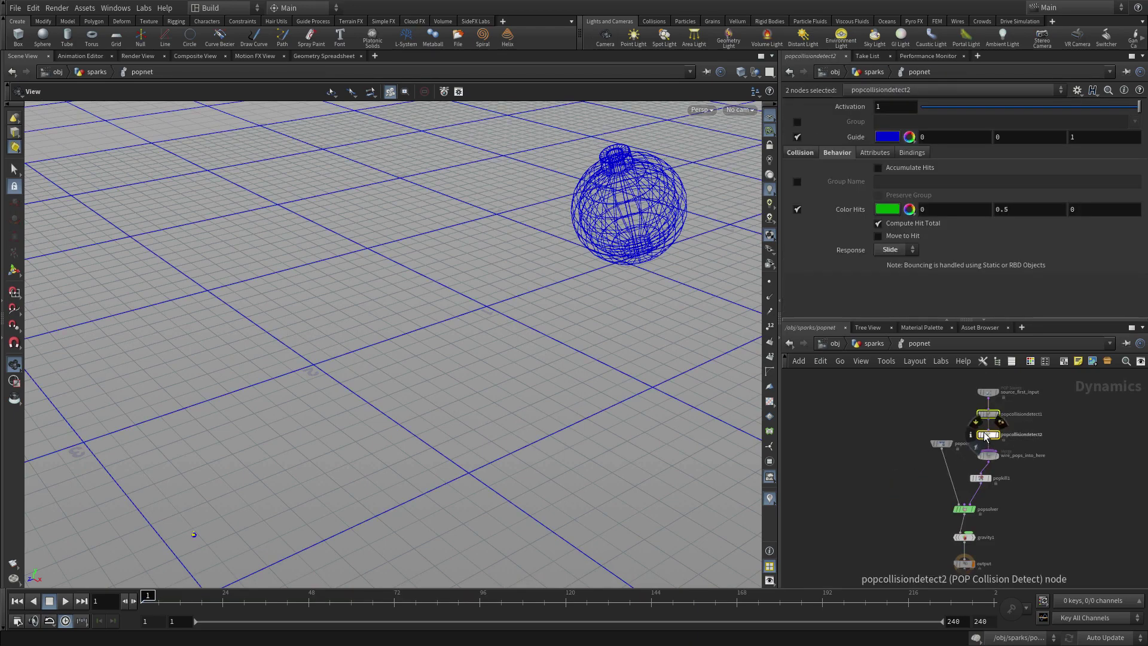
{"action": "key", "text": "Delete"}
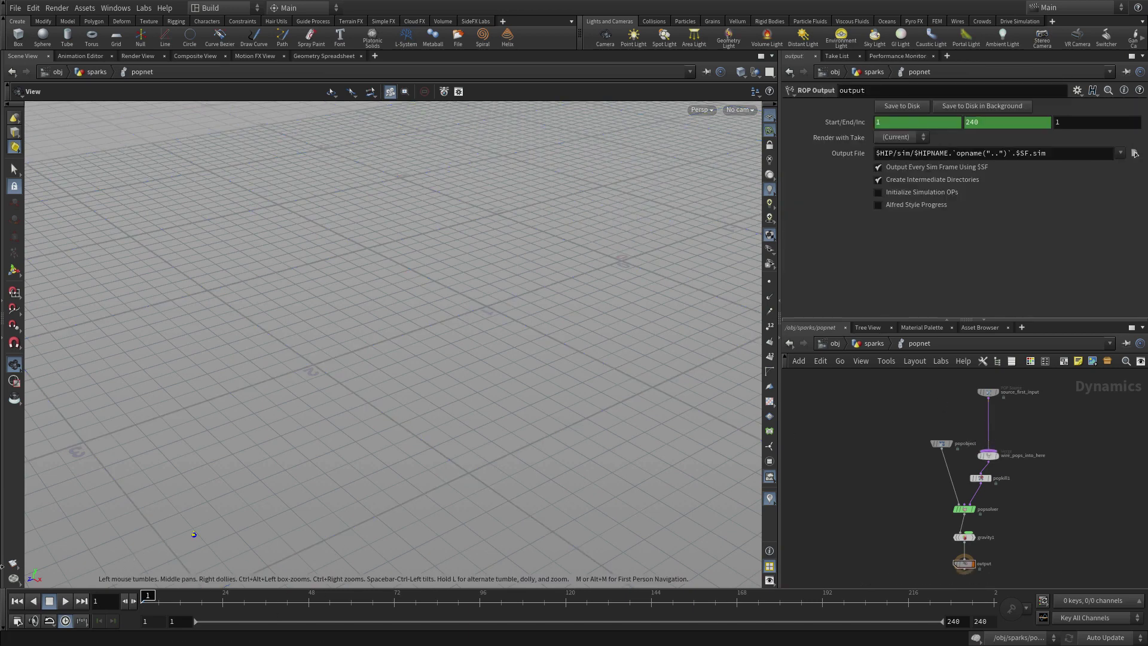
Step: Play the simulation to about frame 138, rewind to frame 1, and return to sparks
{"action": "left_click", "coordinate": [65, 601]}
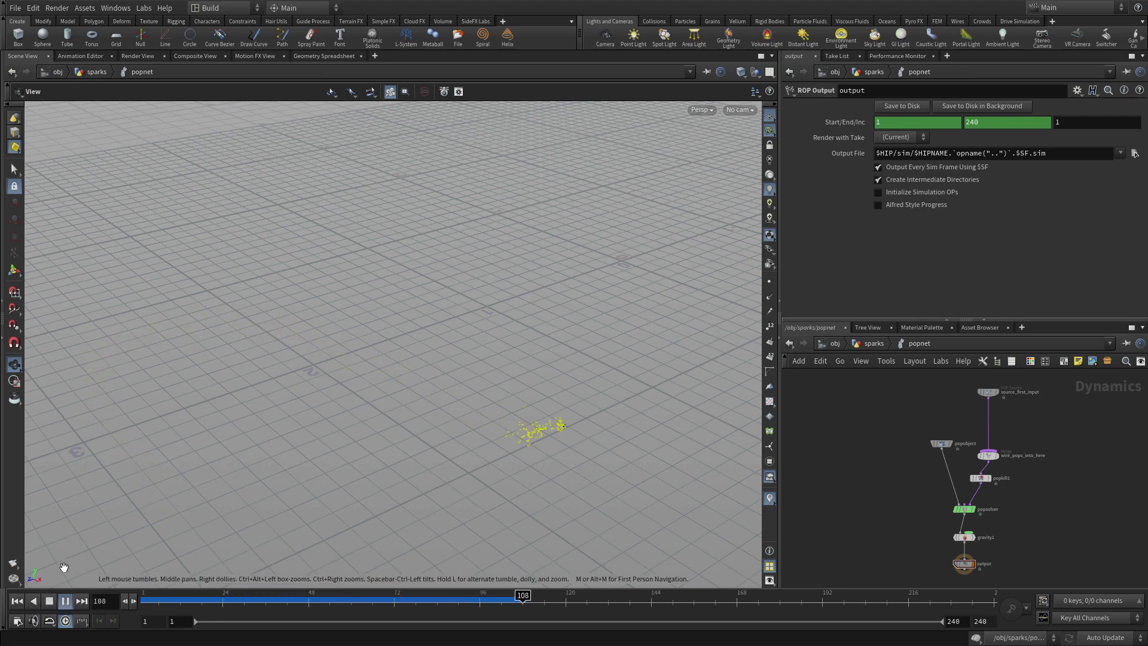
{"action": "left_click", "coordinate": [49, 601]}
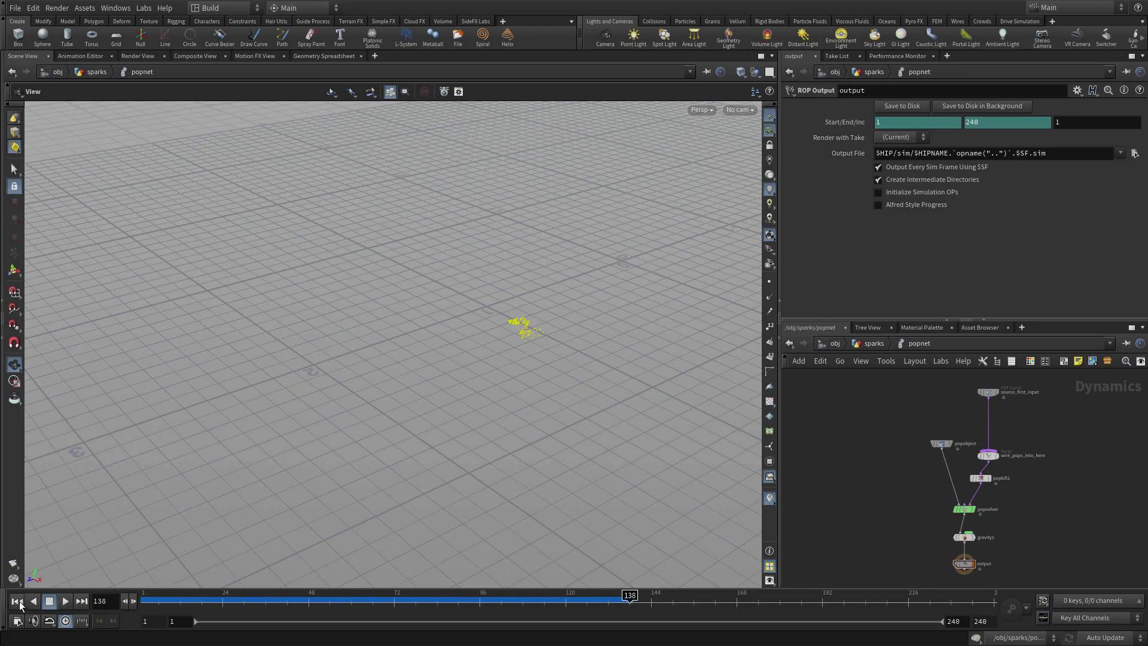
{"action": "left_click", "coordinate": [17, 601]}
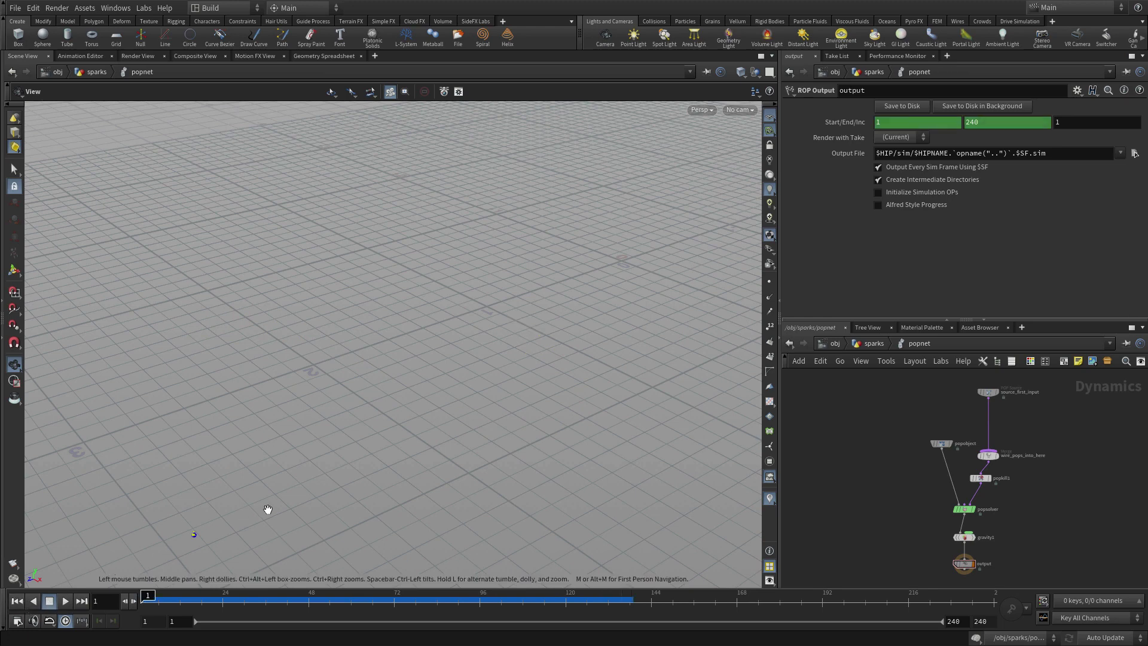
{"action": "left_click", "coordinate": [873, 343]}
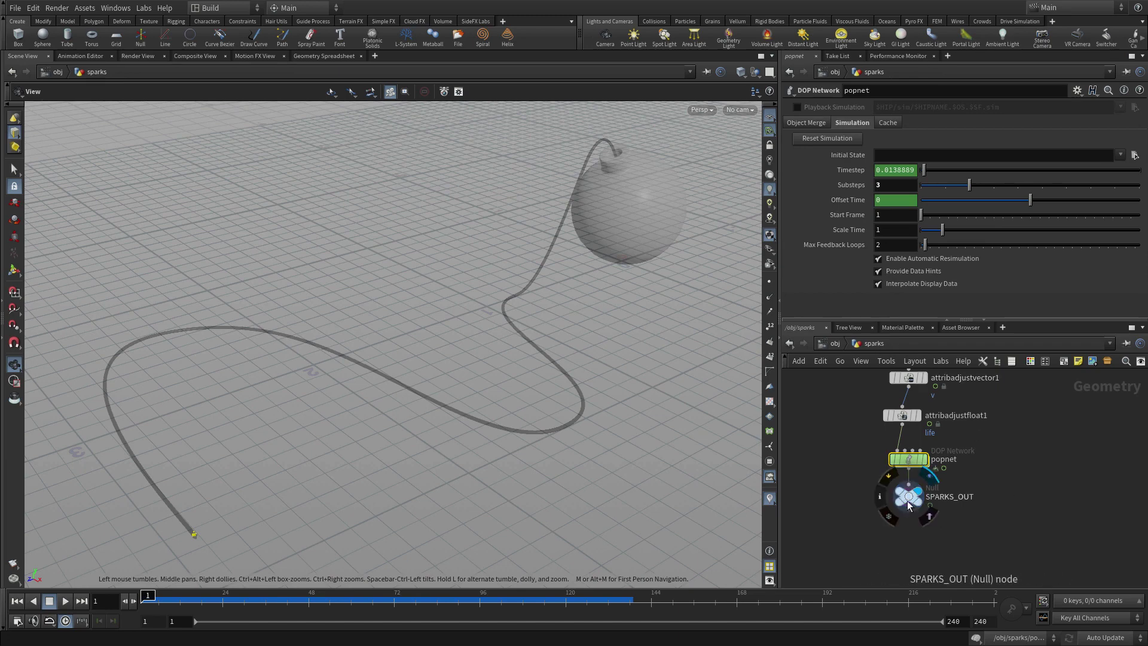
Step: Add the Spark Trail nodes, wiring popnet into timeblend1 and sparktrail into SPARKS_OUT
{"action": "left_click_drag", "start_coordinate": [906, 499], "coordinate": [899, 538]}
{"action": "key", "text": "Tab"}
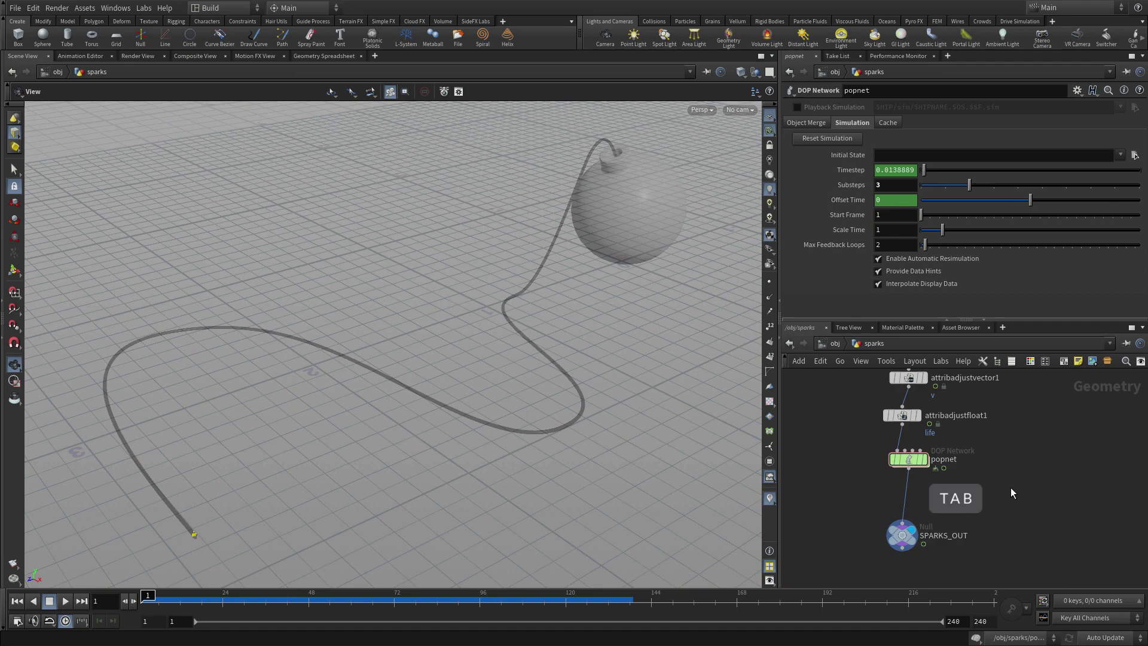
{"action": "type", "text": "spark"}
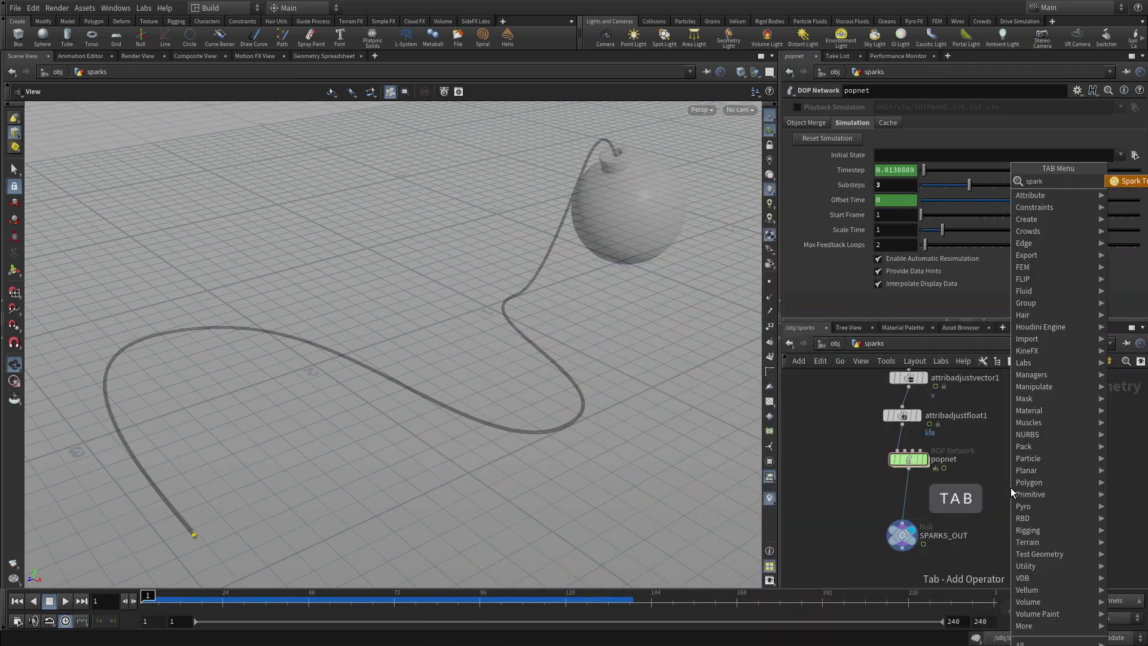
{"action": "key", "text": "Return"}
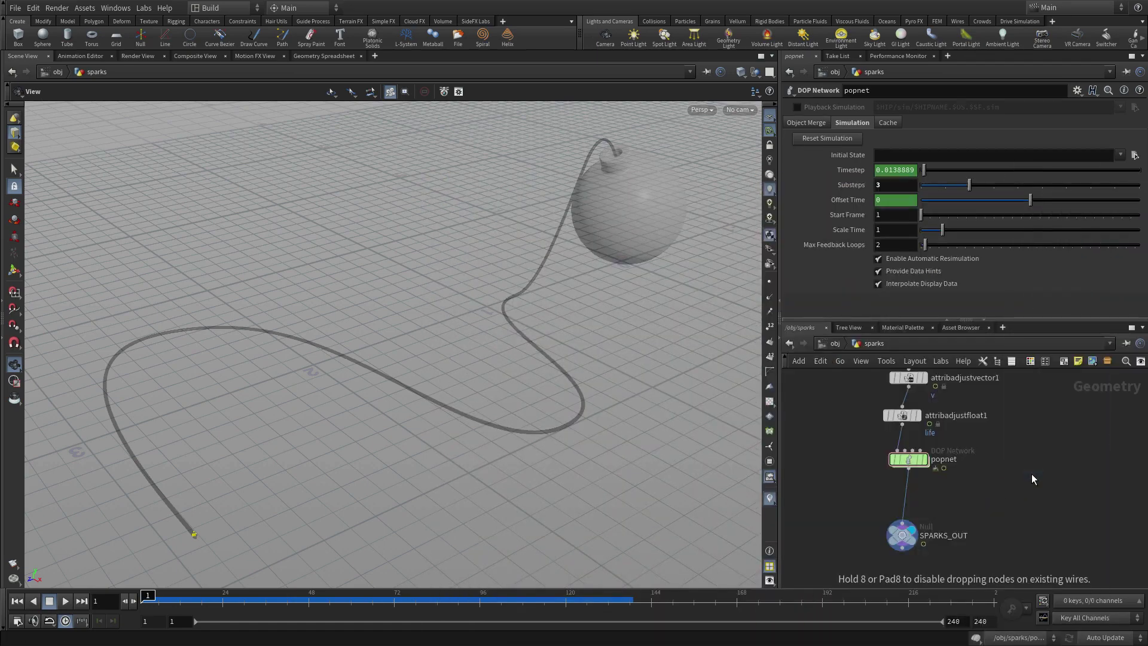
{"action": "left_click", "coordinate": [1031, 474]}
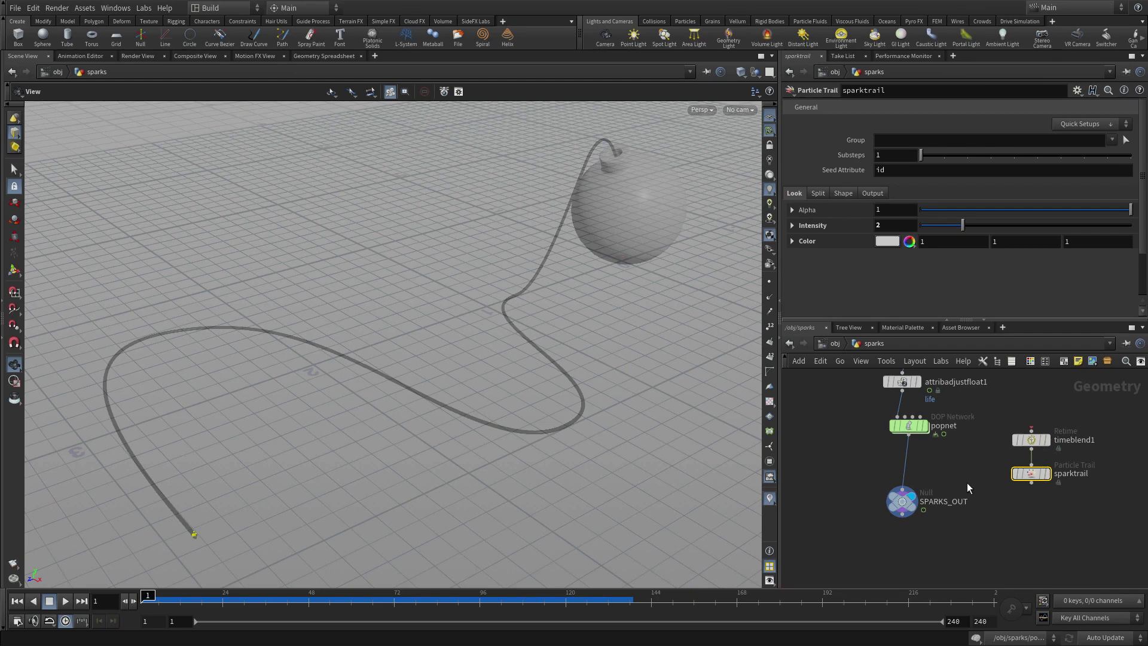
{"action": "left_click", "coordinate": [908, 436]}
{"action": "left_click", "coordinate": [1031, 430]}
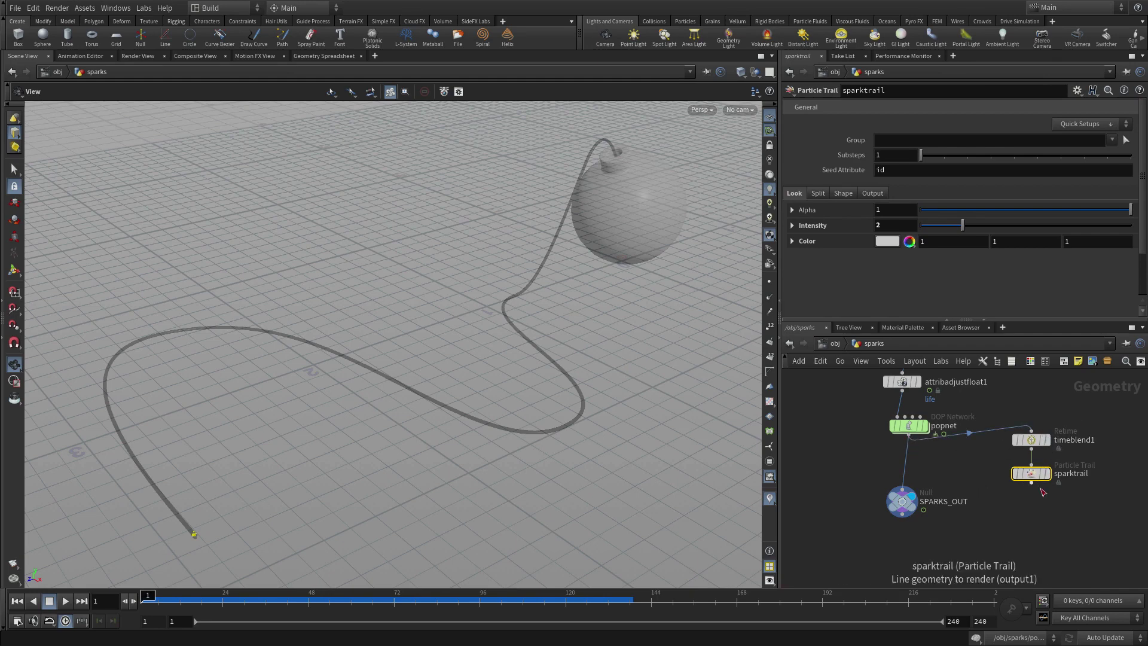
{"action": "left_click", "coordinate": [1031, 483]}
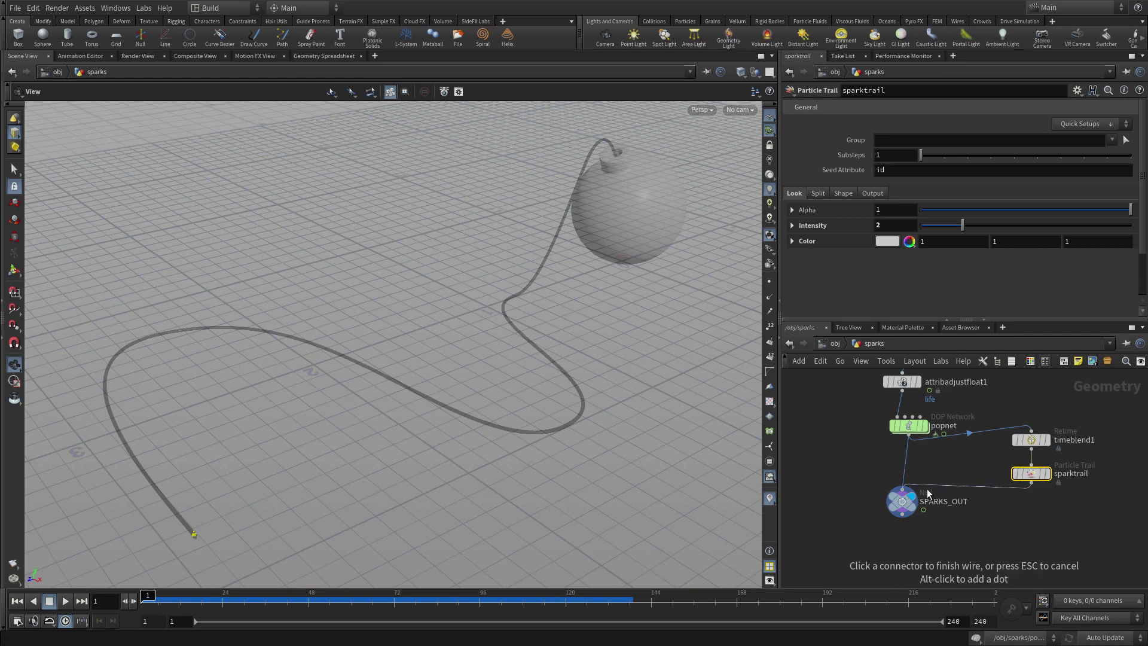
{"action": "left_click", "coordinate": [927, 493]}
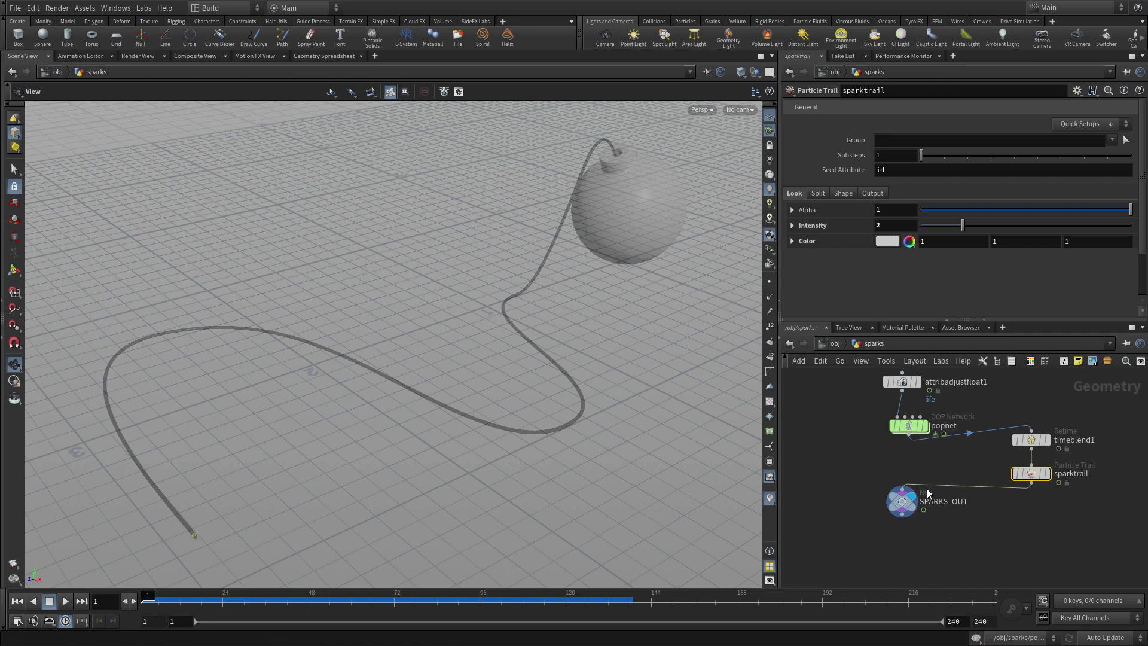
Step: Preview the sparks to frame 81 and arrange popnet, timeblend1, sparktrail and SPARKS_OUT in one column
{"action": "left_click", "coordinate": [66, 601]}
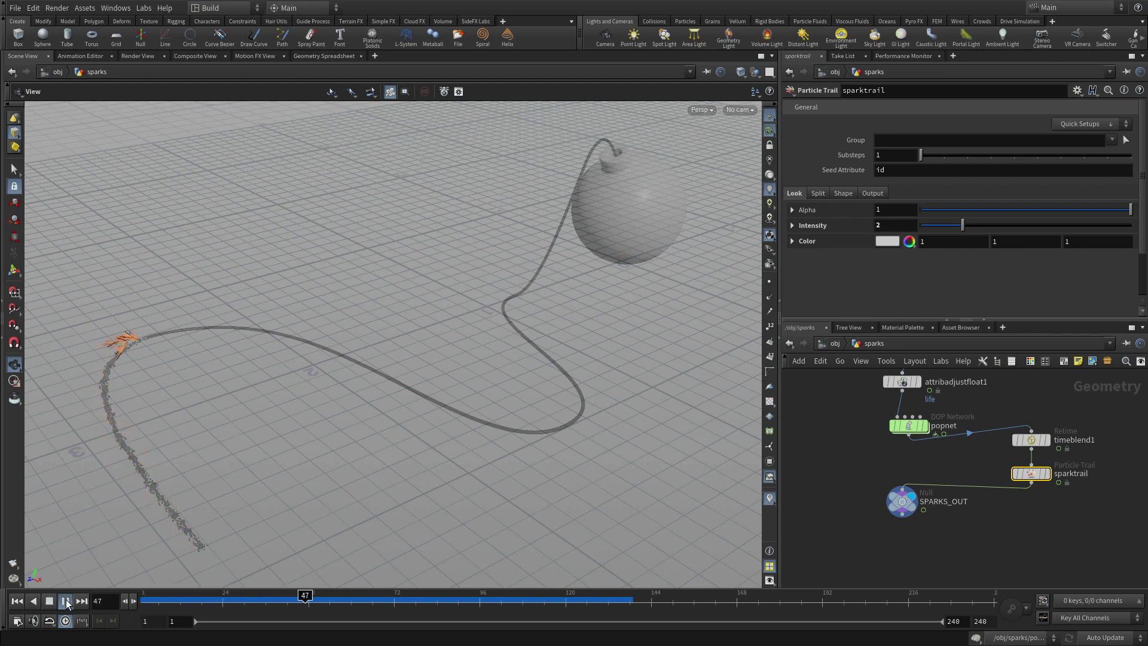
{"action": "left_click", "coordinate": [50, 601]}
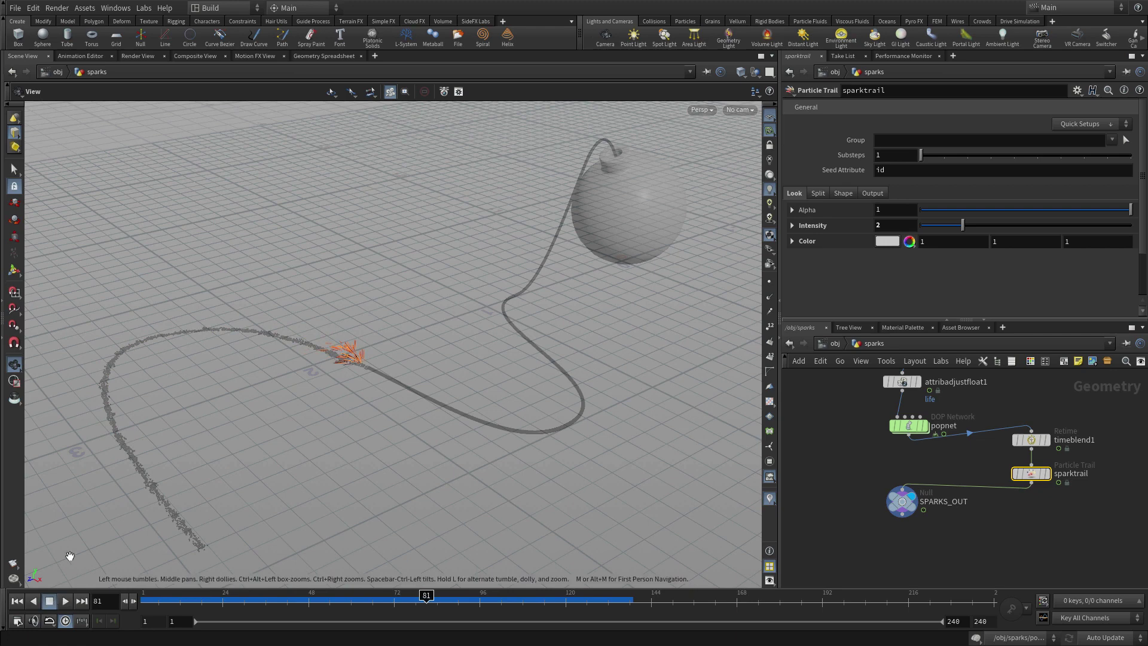
{"action": "left_click_drag", "start_coordinate": [908, 514], "coordinate": [915, 575]}
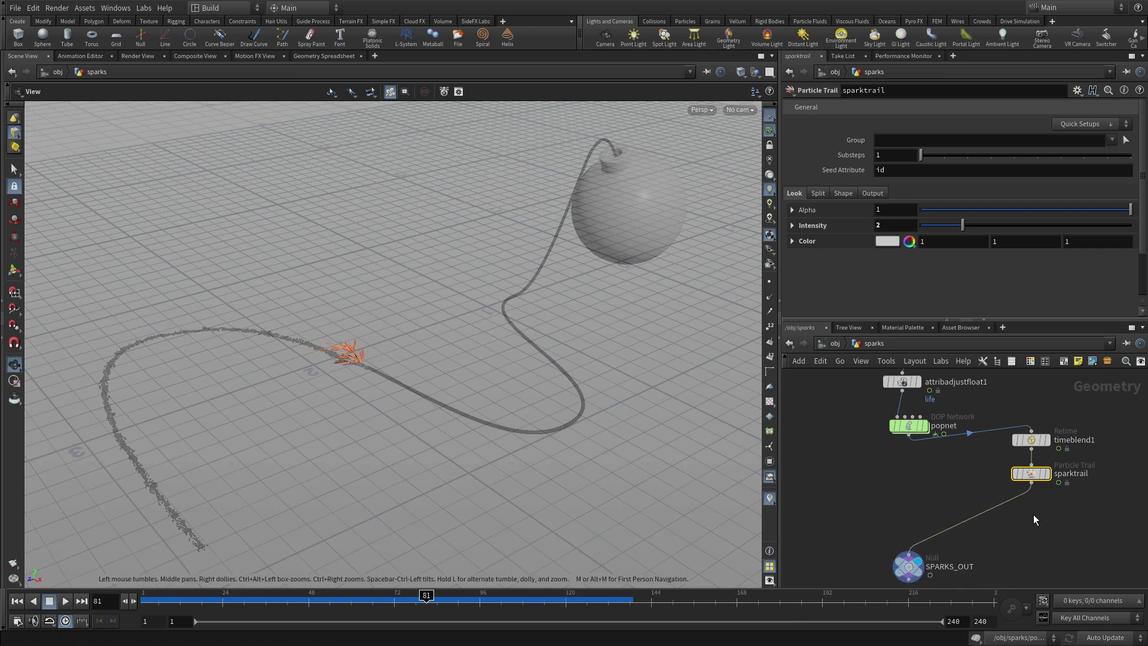
{"action": "left_click_drag", "start_coordinate": [1030, 474], "coordinate": [908, 524]}
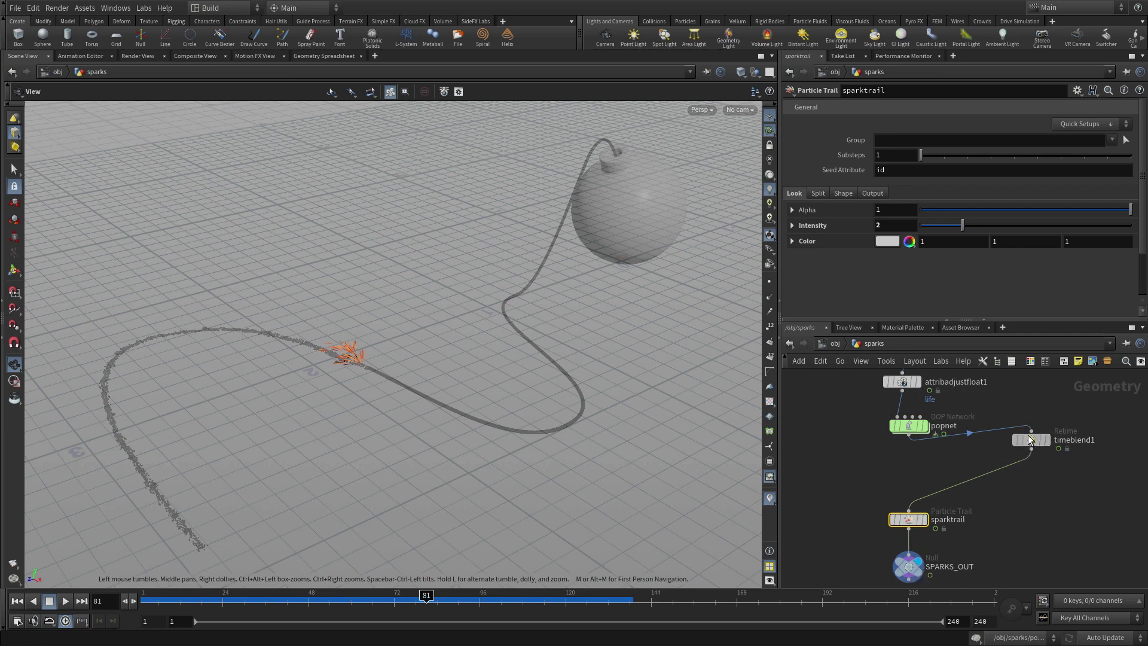
{"action": "left_click_drag", "start_coordinate": [1031, 440], "coordinate": [902, 477]}
{"action": "middle_click_drag", "start_coordinate": [1048, 435], "coordinate": [1084, 515]}
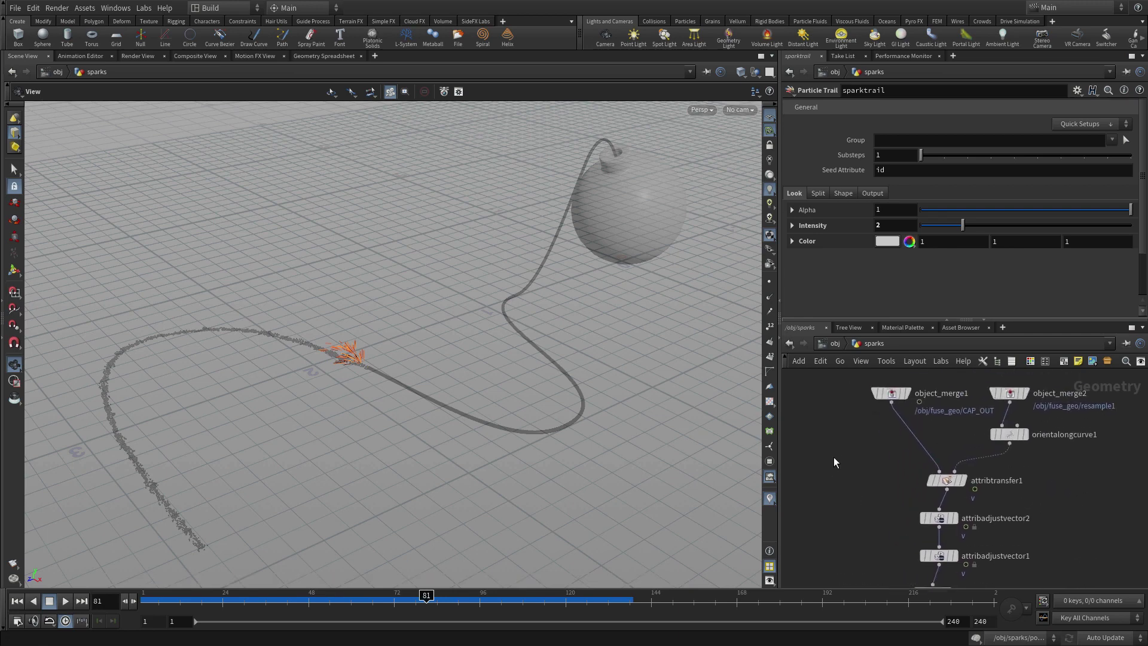
Step: Insert a Time Shift node on the object_merge1 wire with Frame set to $FF + 1
{"action": "key", "text": "Tab"}
{"action": "type", "text": "trail"}
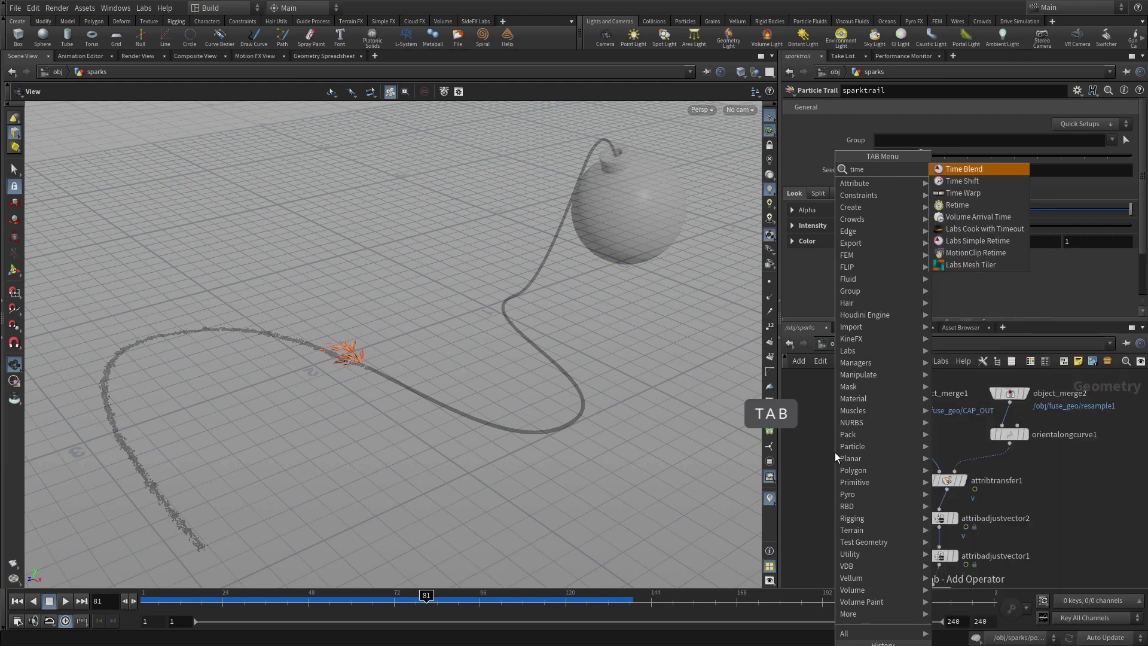
{"action": "key", "text": "Escape"}
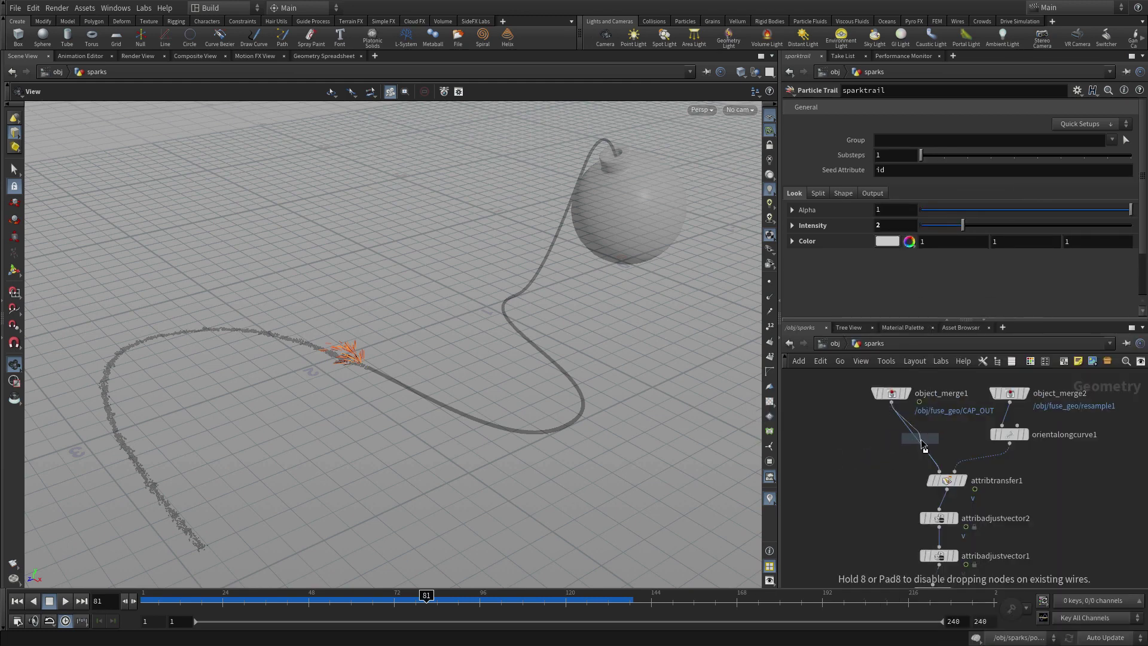
{"action": "left_click", "coordinate": [921, 448]}
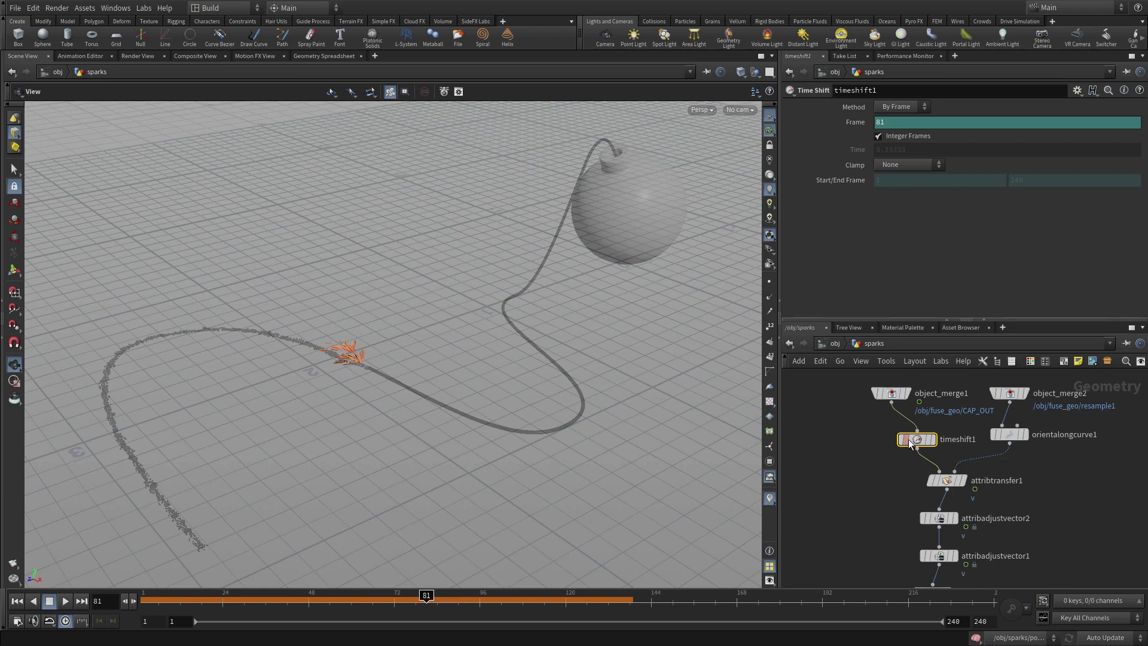
{"action": "left_click", "coordinate": [888, 123]}
{"action": "type", "text": "$FF-"}
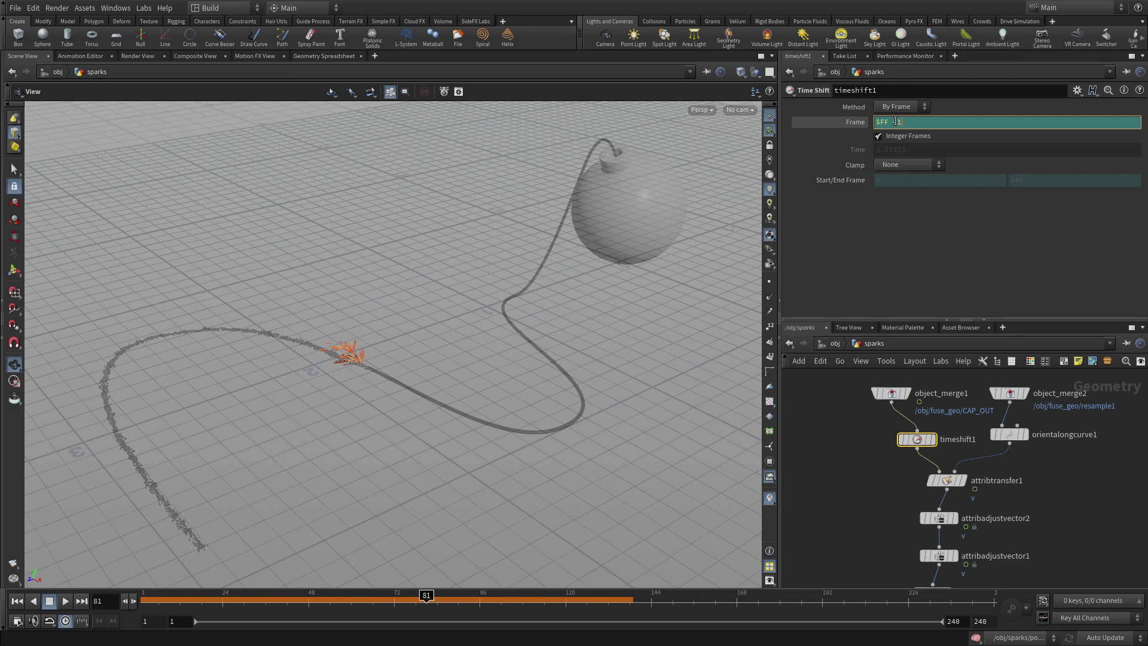
{"action": "key", "text": "Return"}
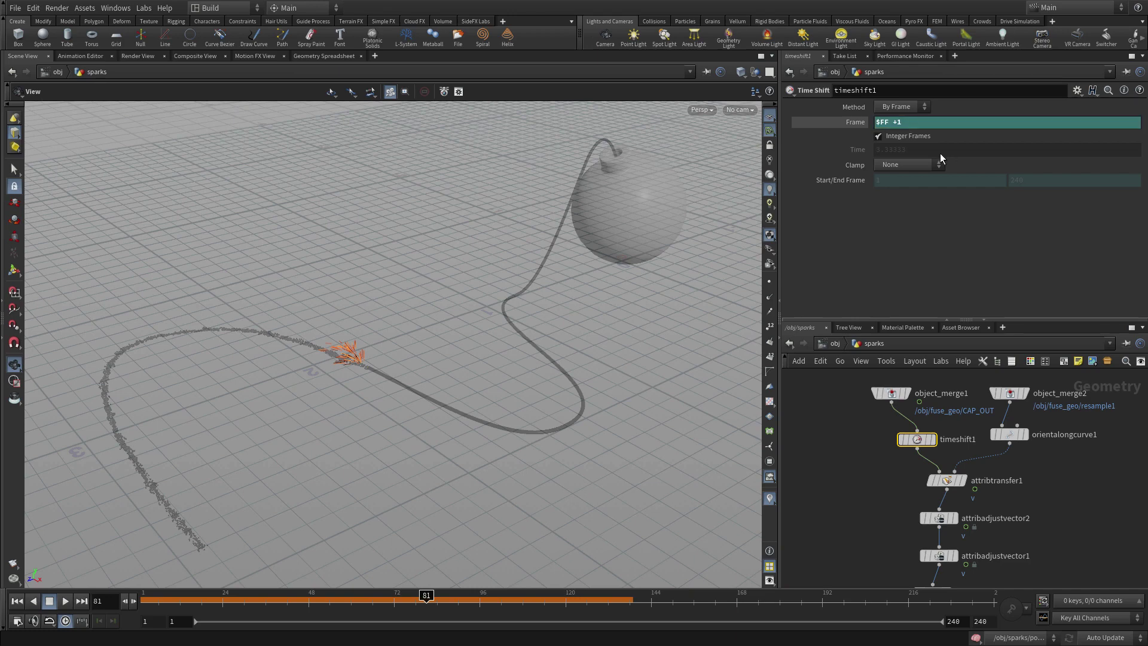
{"action": "left_click", "coordinate": [897, 122]}
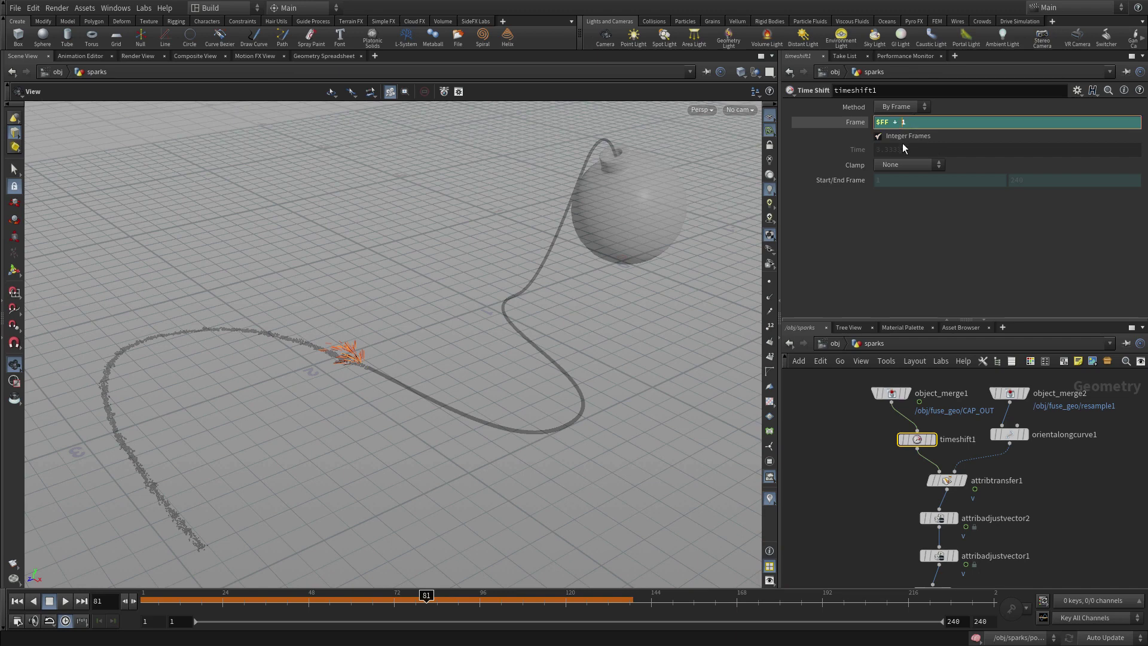
{"action": "key", "text": "Return"}
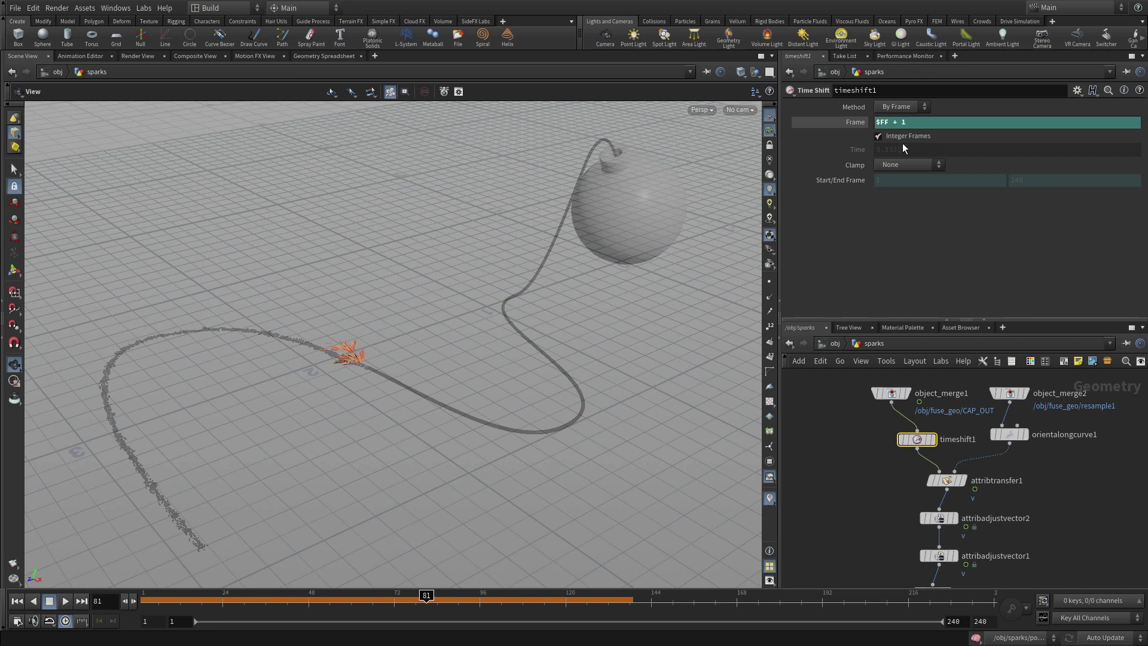
Step: Play past frame 100 to watch the spark travel the fuse, then rewind to frame 1
{"action": "left_click", "coordinate": [18, 602]}
{"action": "left_click", "coordinate": [64, 602]}
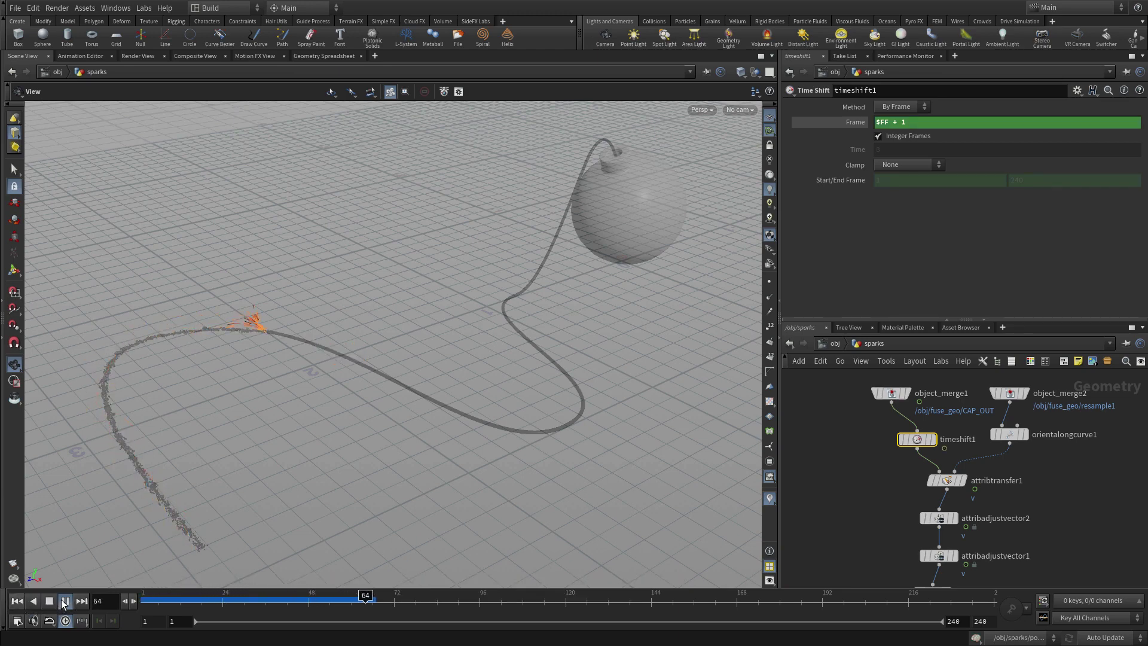
{"action": "left_click", "coordinate": [49, 600]}
{"action": "right_click_drag", "start_coordinate": [332, 458], "coordinate": [526, 371]}
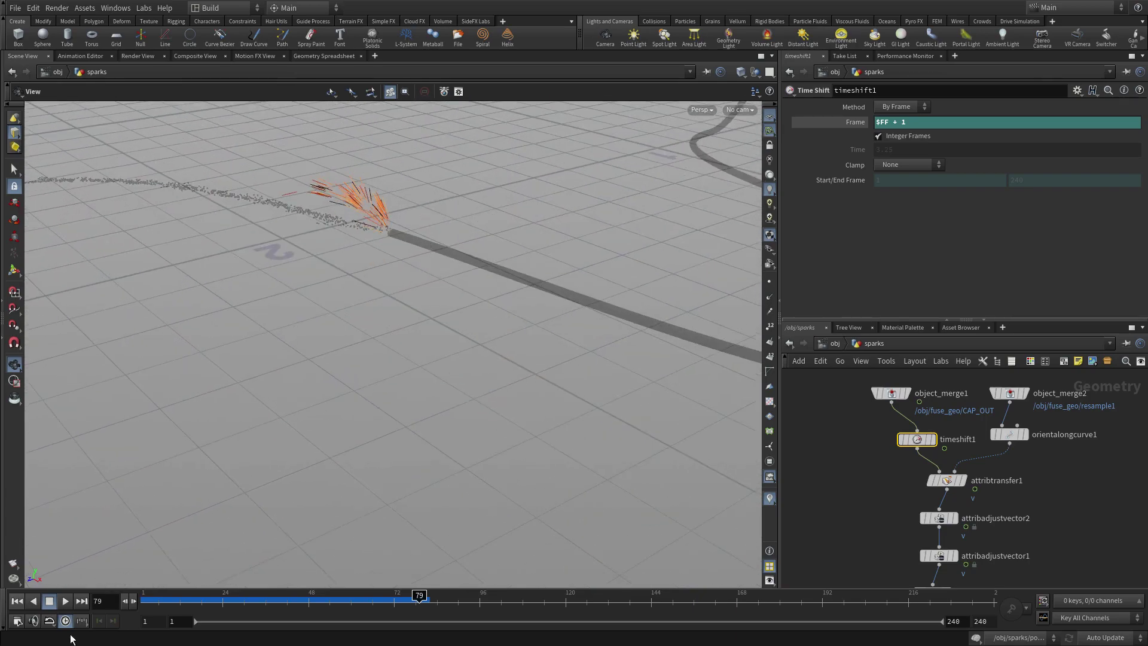
{"action": "left_click", "coordinate": [66, 600]}
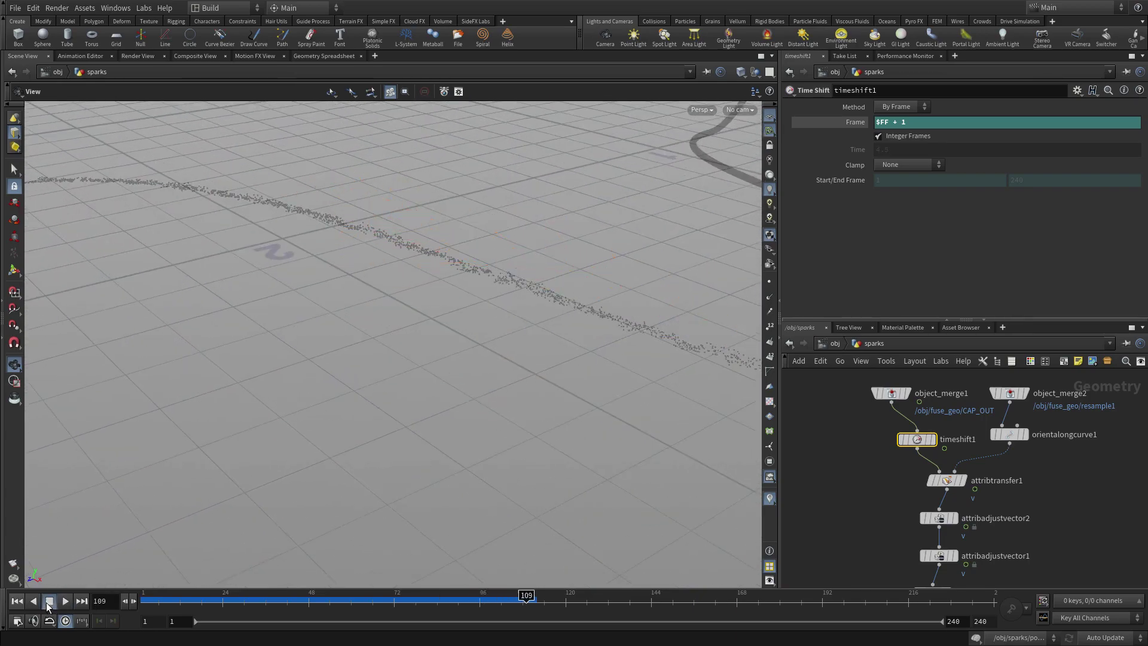
{"action": "left_click", "coordinate": [16, 602]}
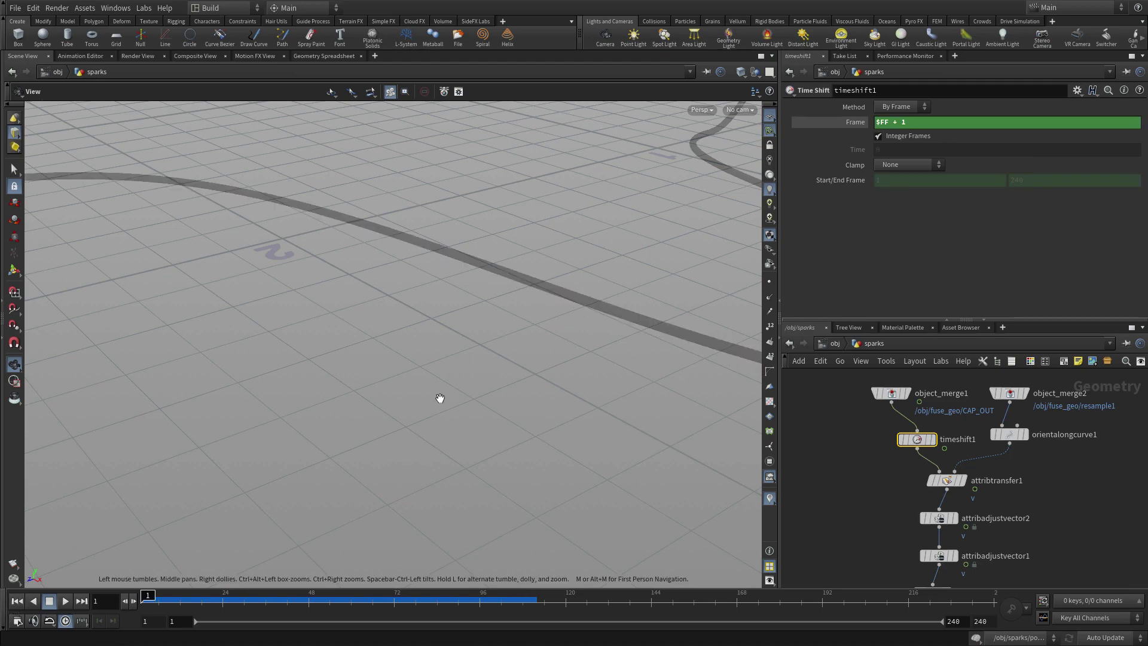
Step: Enable splitting on sparktrail with 40 percent to split and 4 splits per point
{"action": "mouse_move", "coordinate": [440, 398]}
{"action": "right_mouse_down"}
{"action": "mouse_move", "coordinate": [430, 359]}
{"action": "mouse_move", "coordinate": [388, 369]}
{"action": "right_mouse_up"}
{"action": "left_click_drag", "start_coordinate": [392, 367], "coordinate": [366, 374]}
{"action": "right_click_drag", "start_coordinate": [366, 374], "coordinate": [499, 358]}
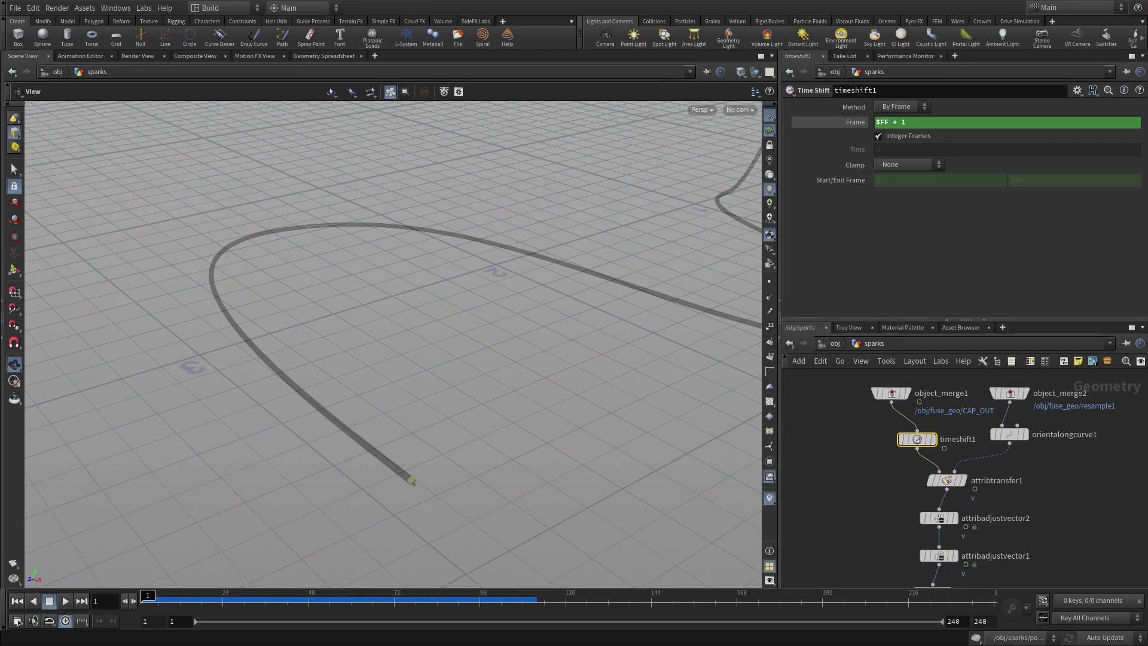
{"action": "scroll", "coordinate": [1104, 545], "scroll_direction": "down", "scroll_amount": 5}
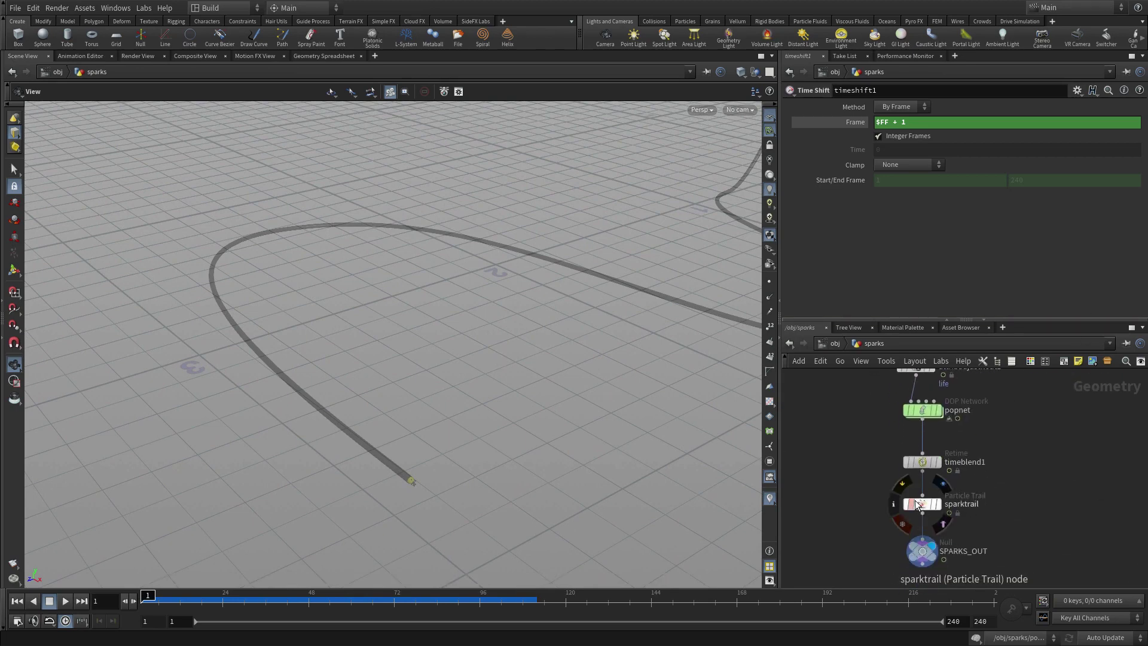
{"action": "left_click", "coordinate": [928, 506]}
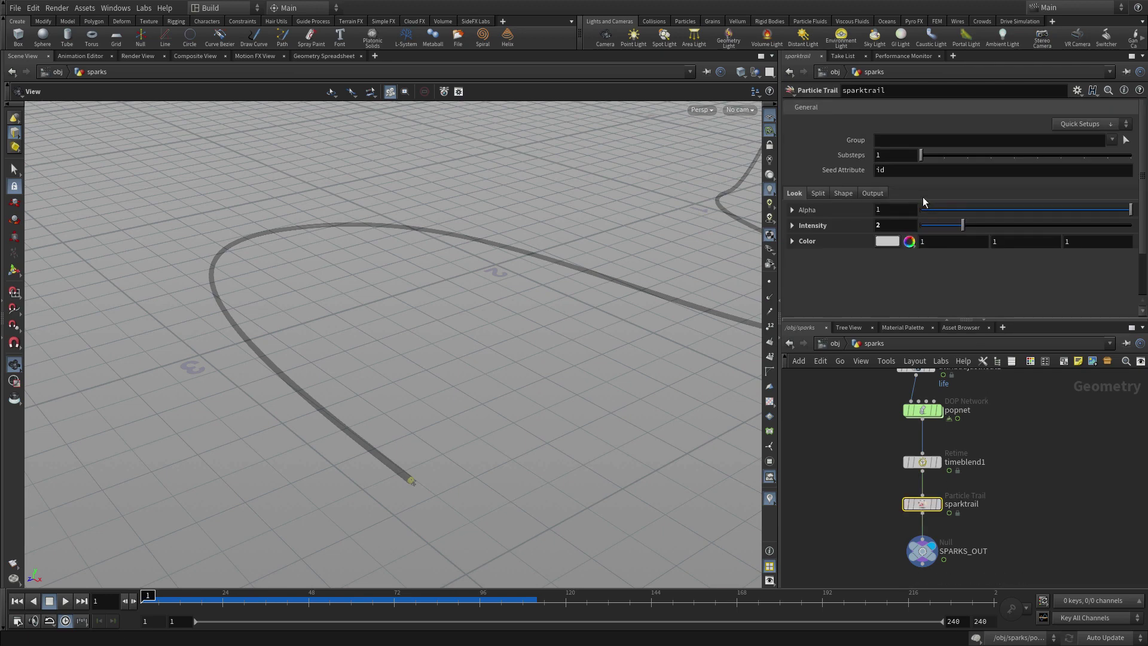
{"action": "left_click", "coordinate": [818, 193]}
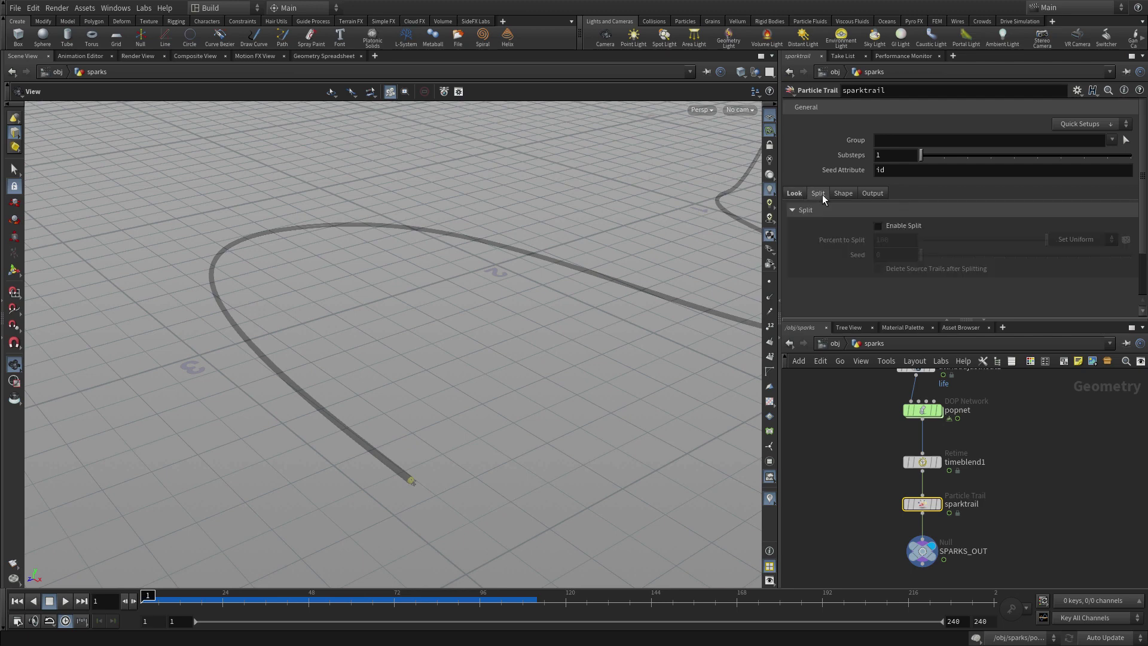
{"action": "left_click", "coordinate": [879, 226]}
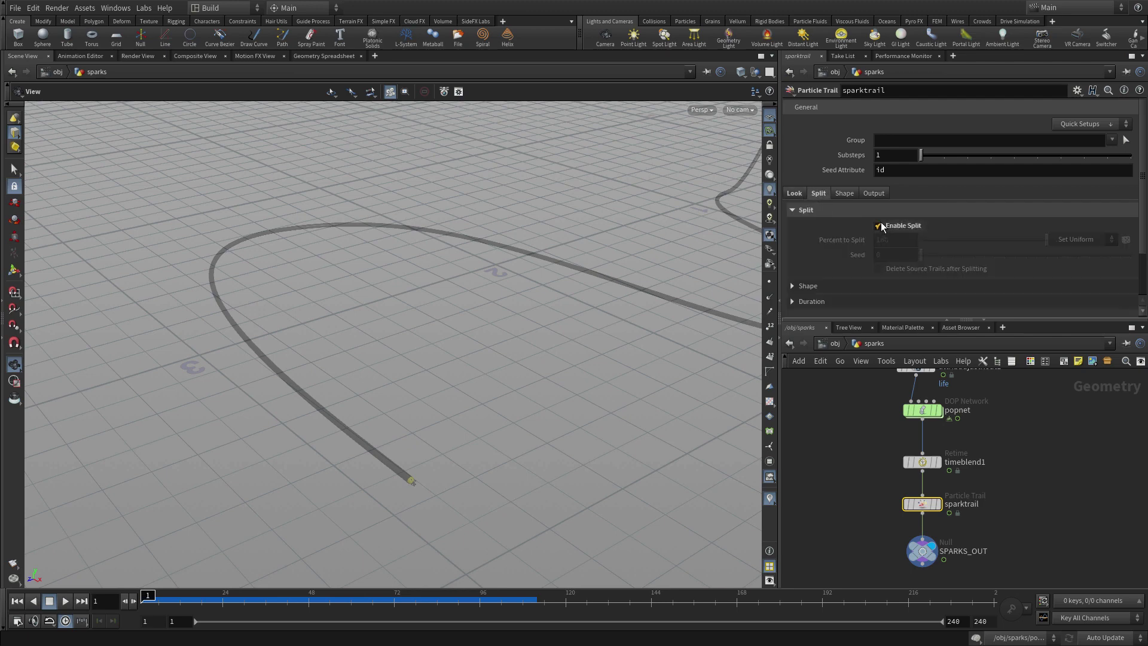
{"action": "scroll", "coordinate": [971, 240], "scroll_direction": "down", "scroll_amount": 2}
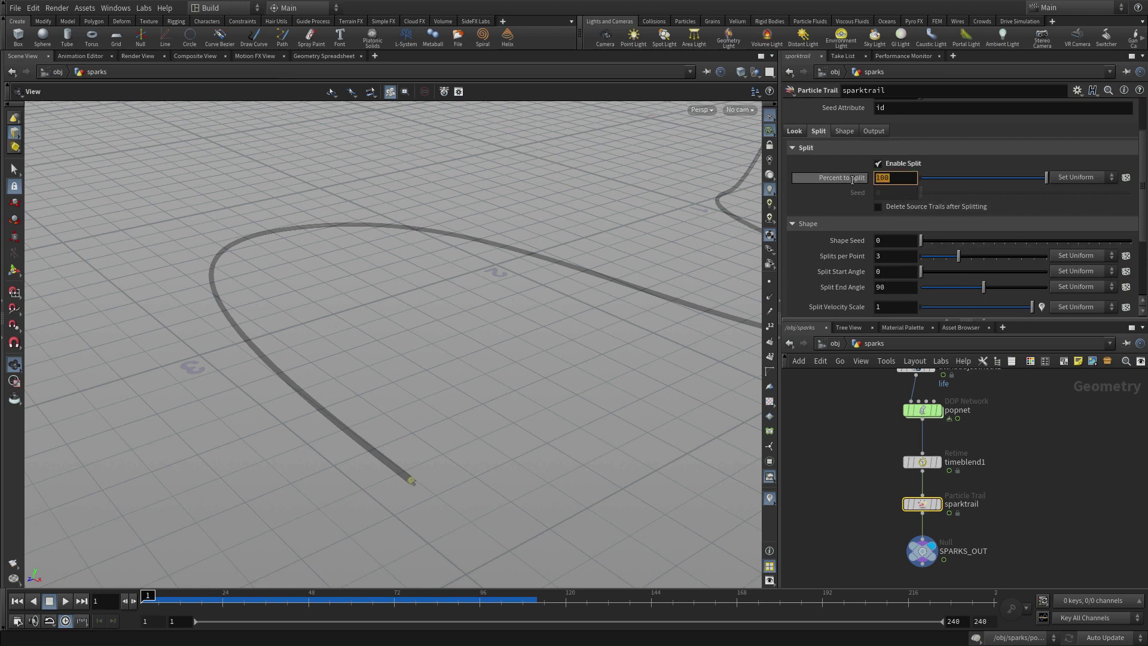
{"action": "key", "text": "Return"}
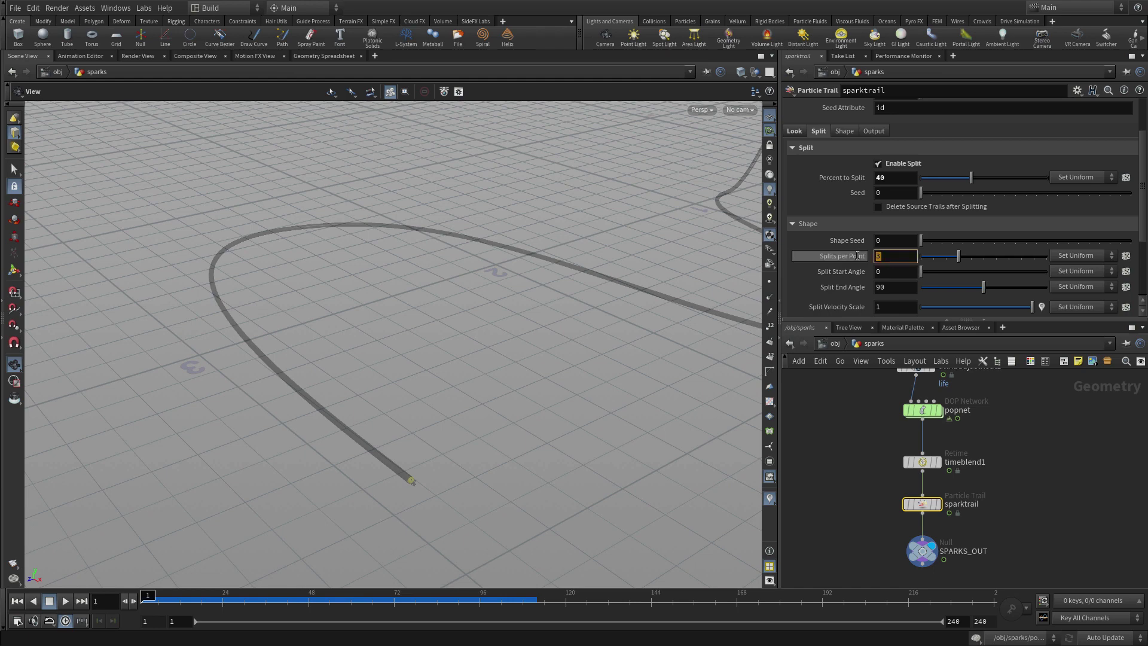
{"action": "type", "text": "4"}
{"action": "key", "text": "Return"}
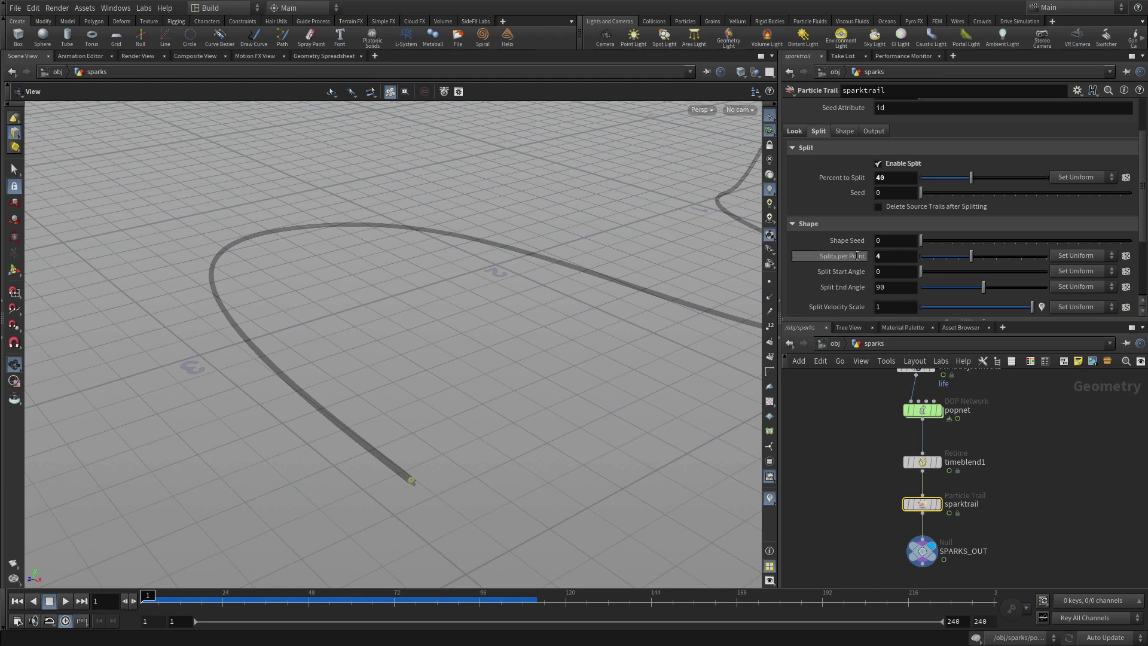
Step: Preview the split sparks, rewind to frame 1, and return to the object level
{"action": "left_click", "coordinate": [66, 601]}
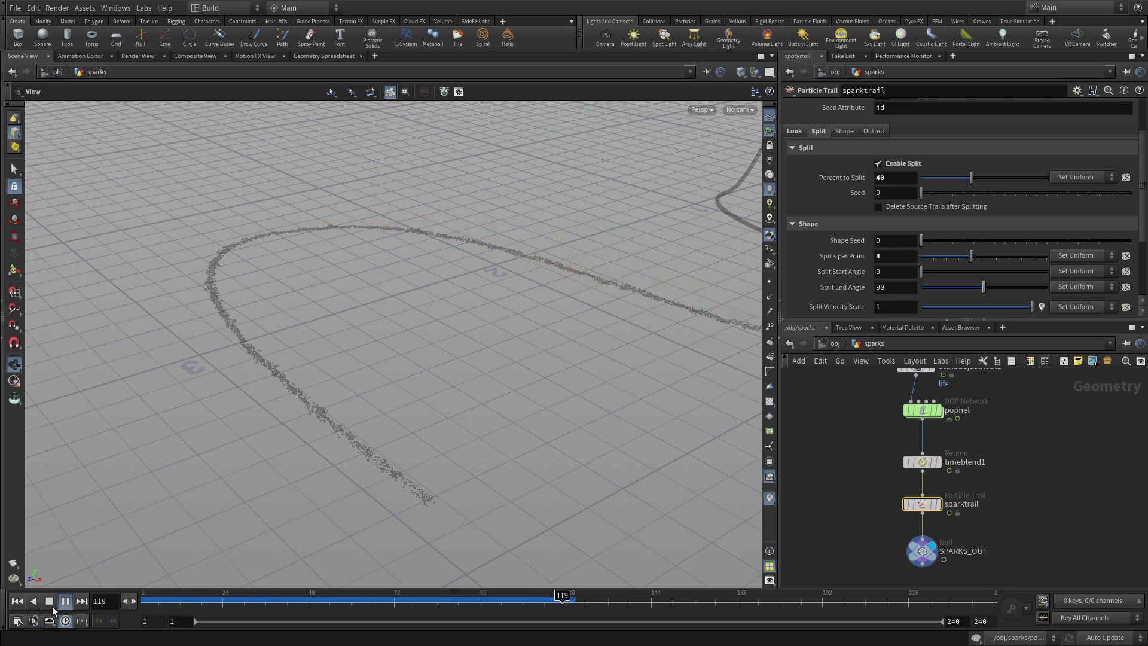
{"action": "left_click", "coordinate": [51, 602]}
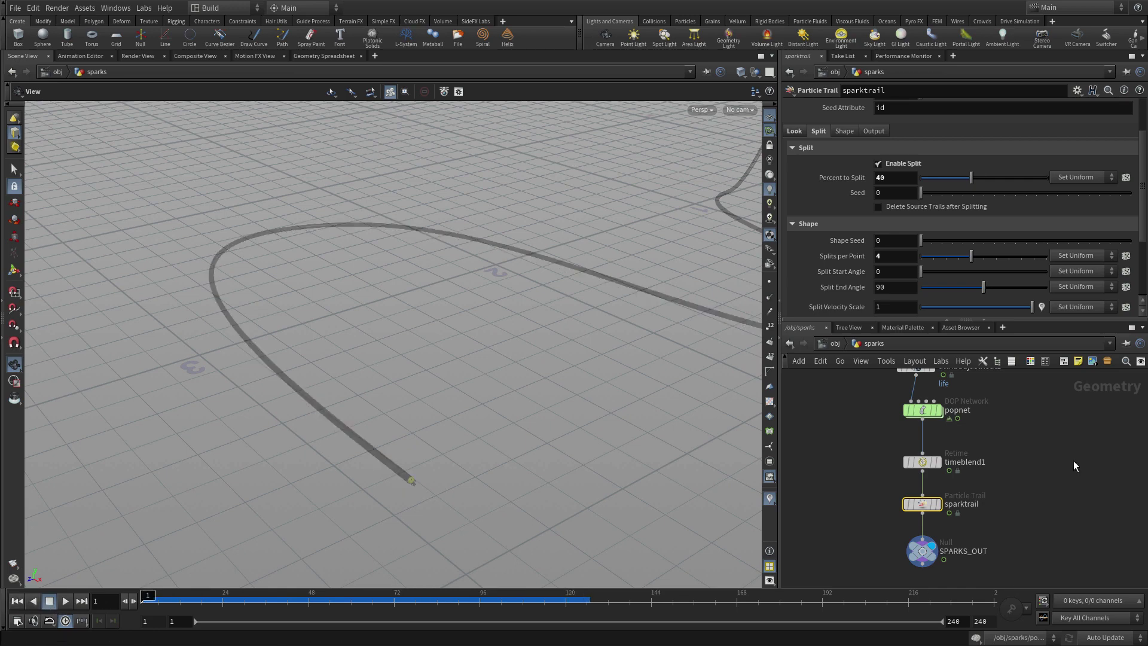
{"action": "left_click", "coordinate": [831, 343]}
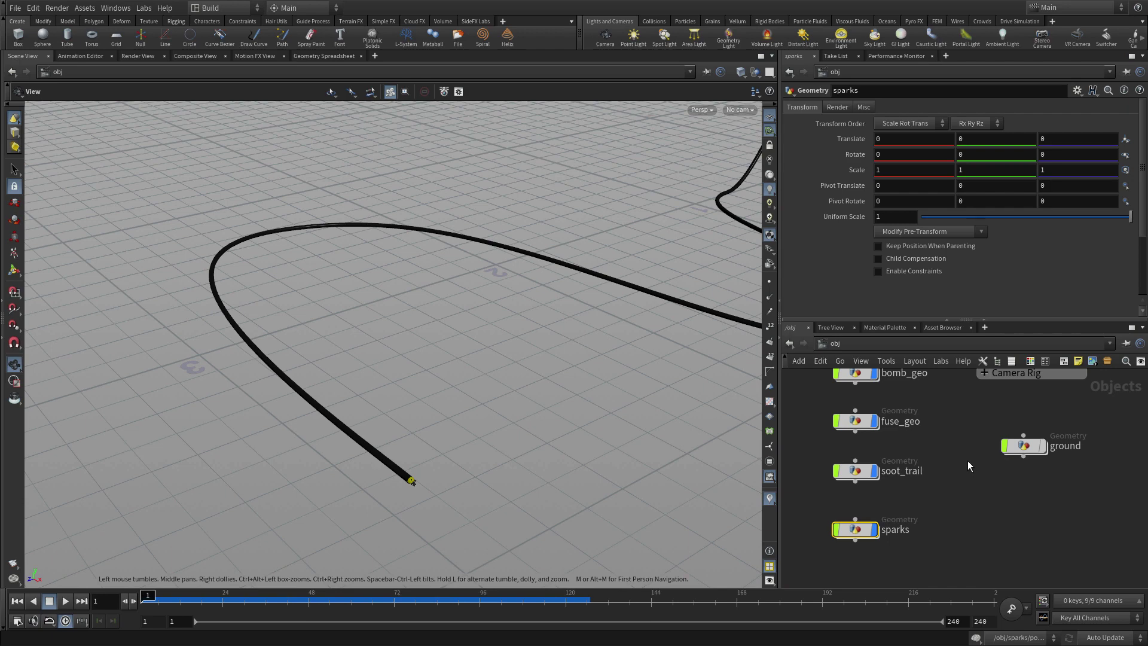
Step: Look through cam1 and start a 240-frame flipbook render in MPlay
{"action": "left_click", "coordinate": [740, 110]}
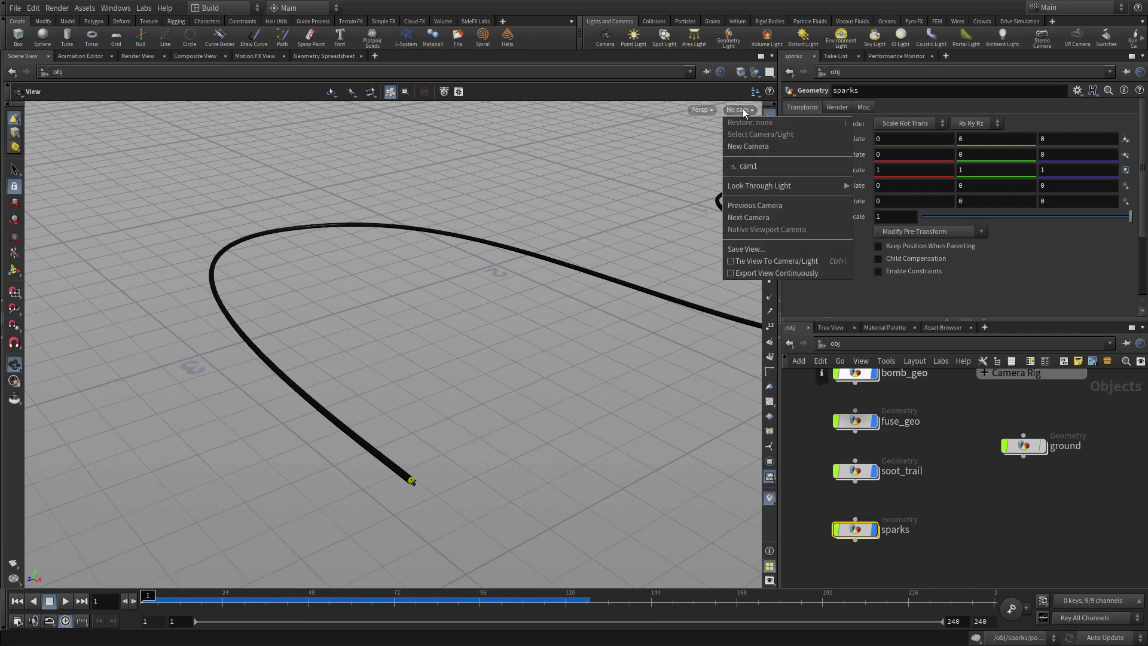
{"action": "left_click", "coordinate": [752, 166]}
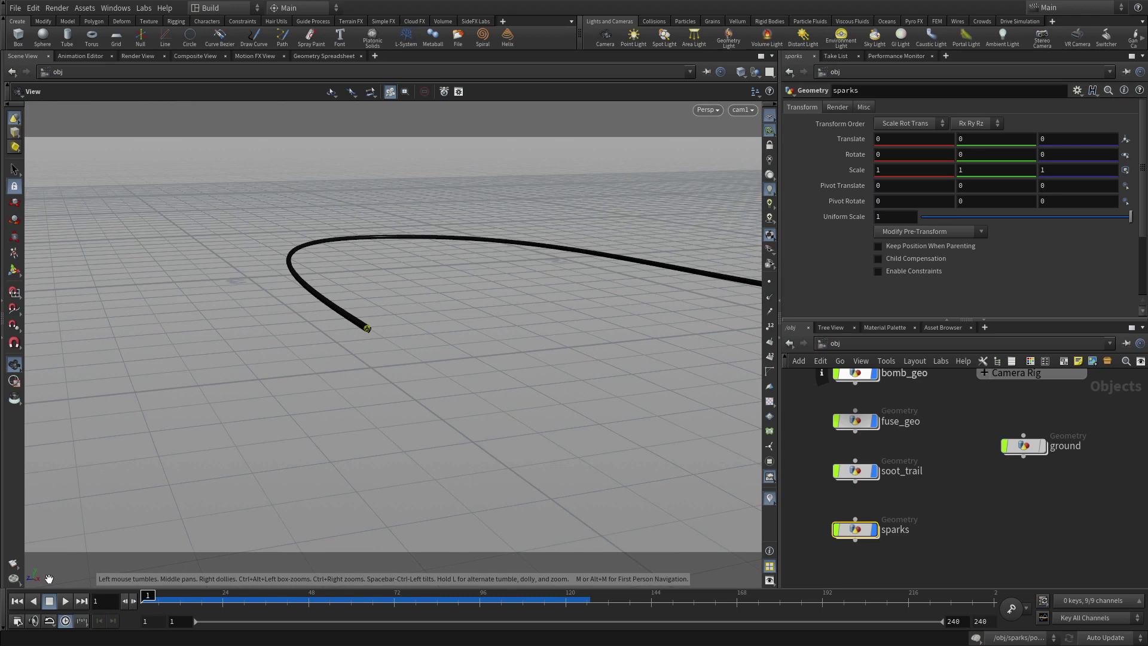
{"action": "left_click", "coordinate": [15, 566]}
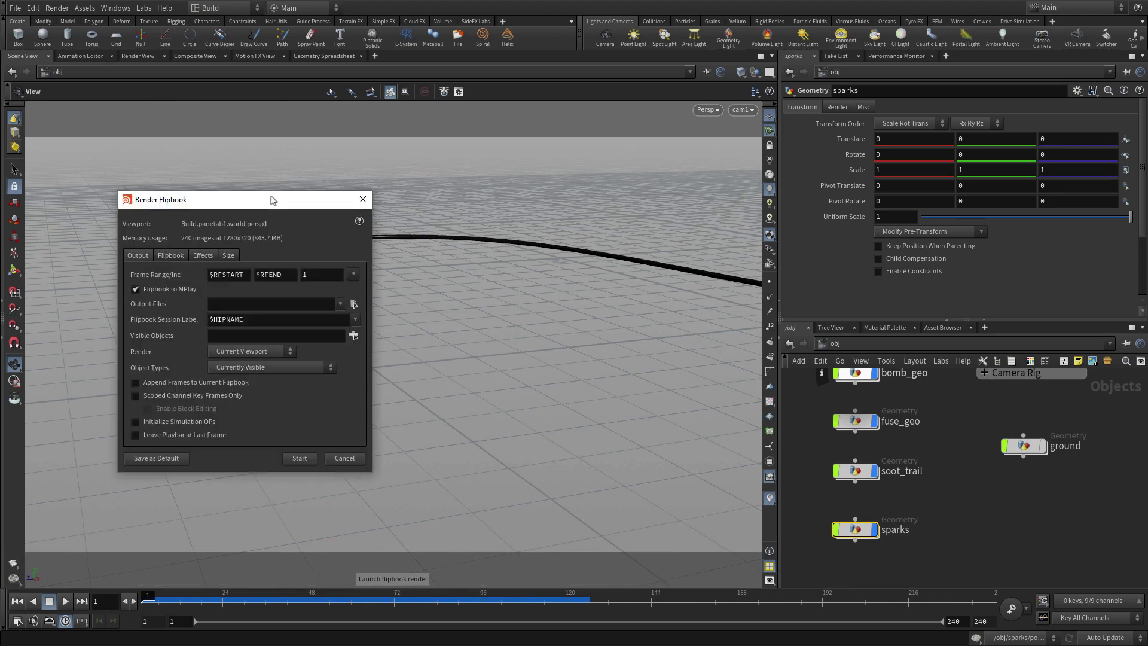
{"action": "left_click", "coordinate": [300, 458]}
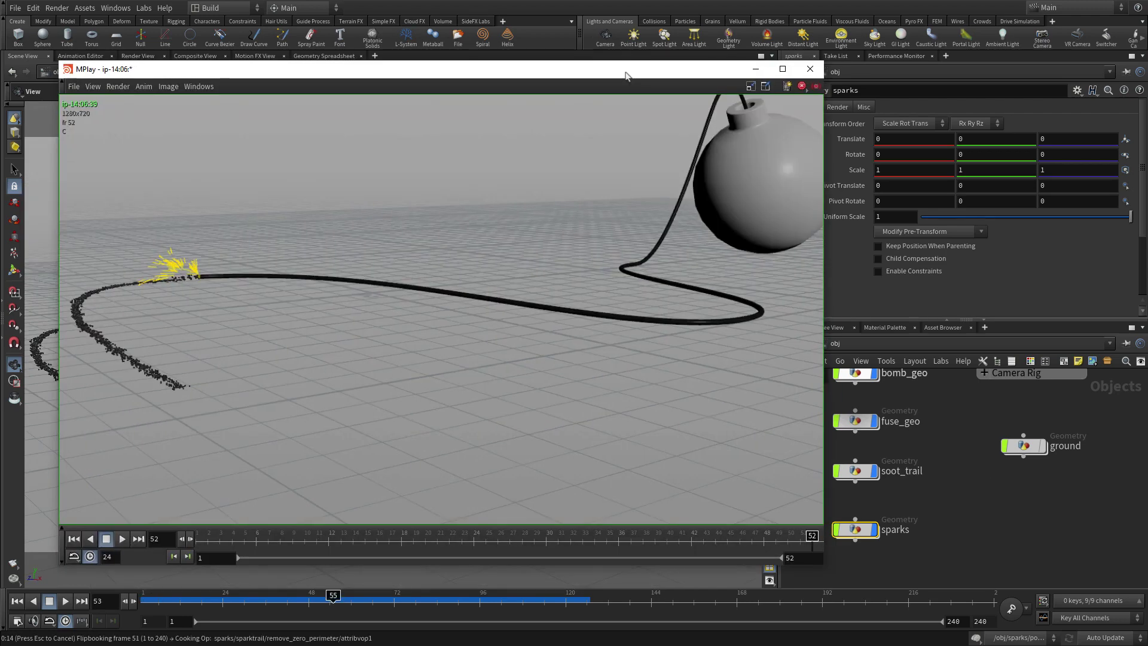